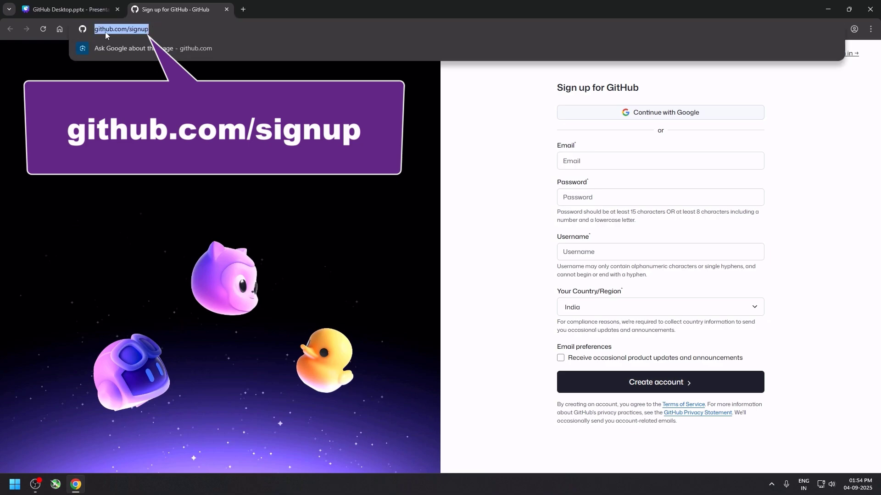
Step: Examine the GitHub signup page's web address and its email, password and username fields
left_click(153, 30)
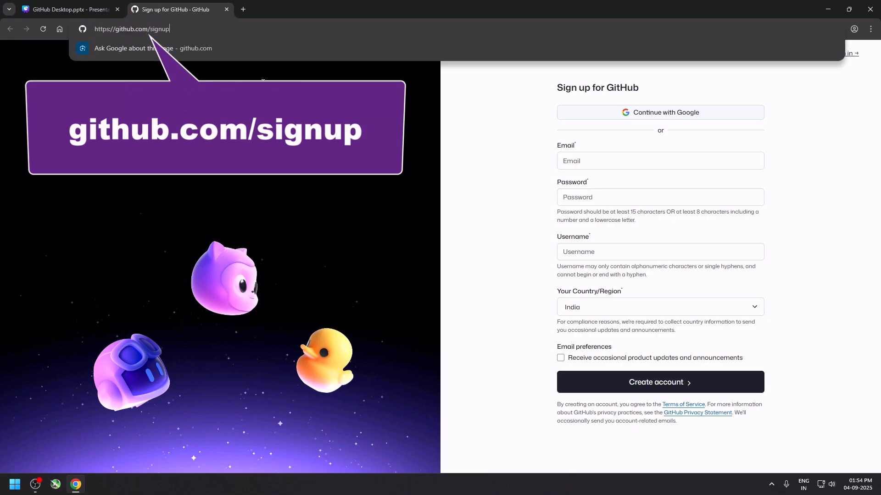
left_click(465, 171)
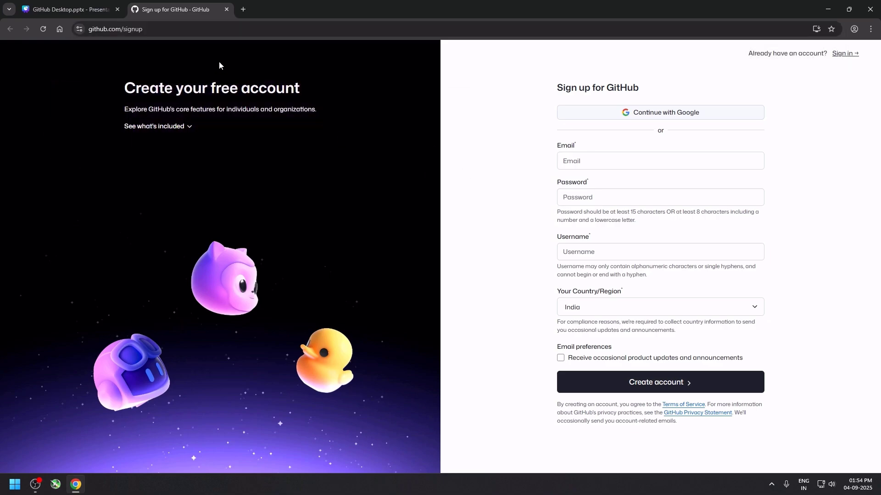
double_click(134, 29)
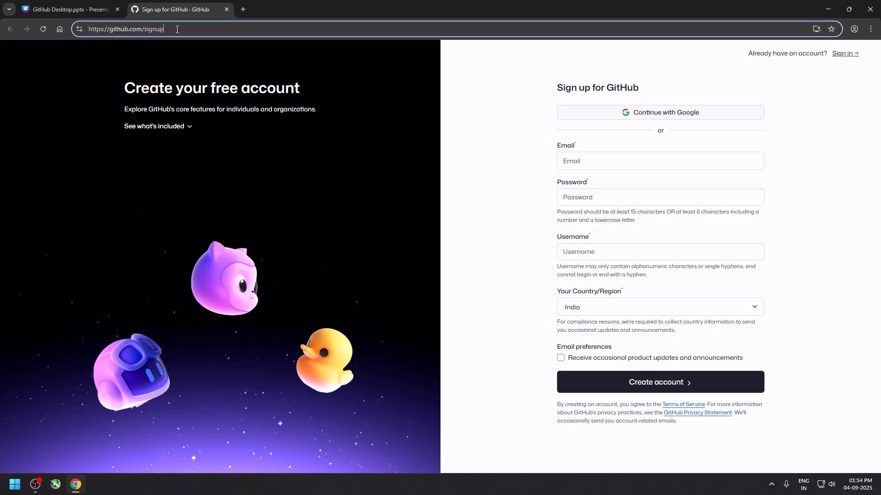
left_click(464, 173)
left_click(617, 161)
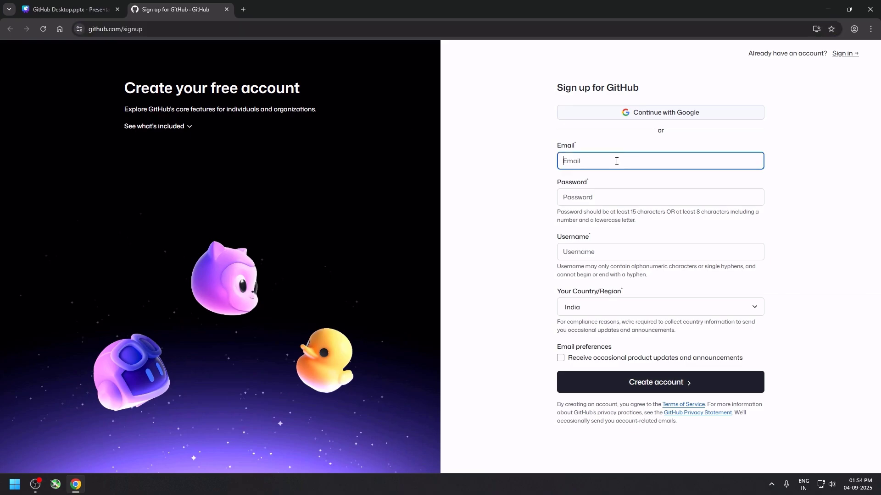
left_click(604, 198)
left_click(607, 268)
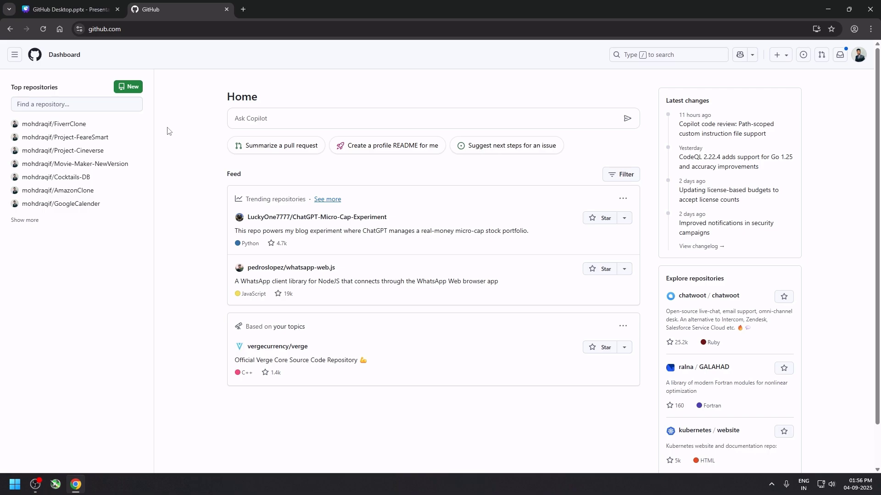
Step: Search the web for "github desktop application" in a new browser tab and open the Download GitHub Desktop page
left_click(242, 10)
type("github")
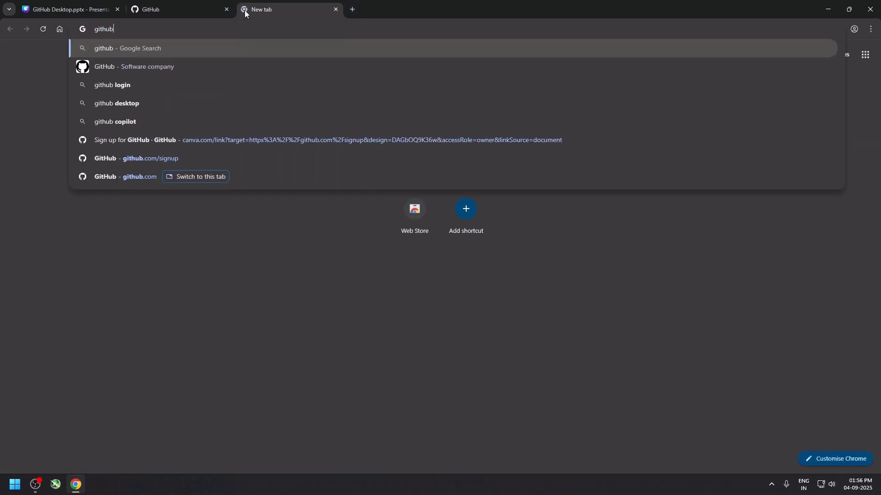
type(" desktop app")
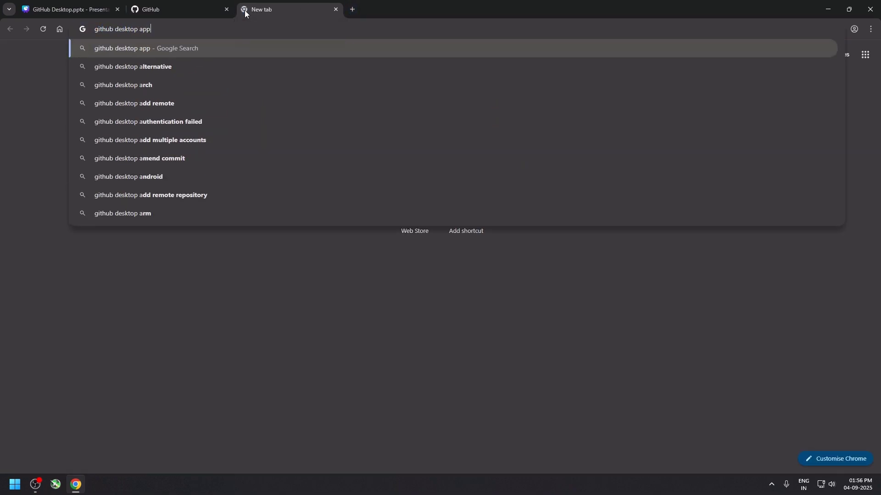
type("lication")
key("Return")
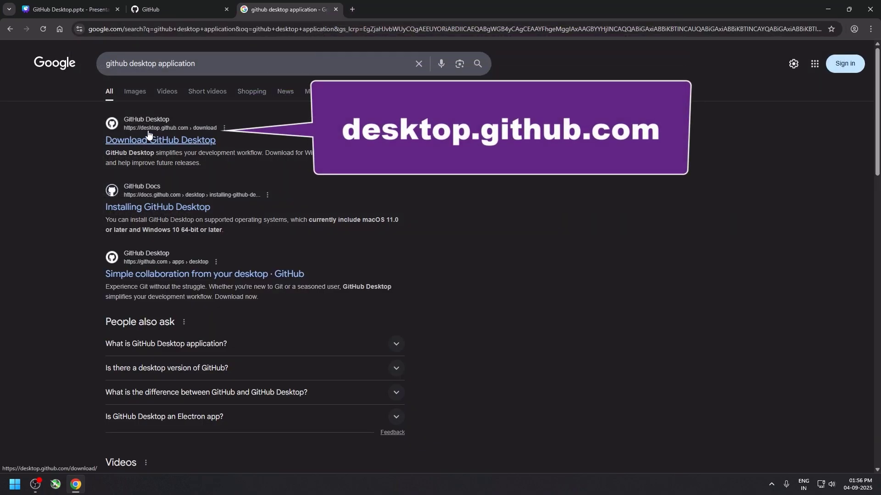
left_click(181, 140)
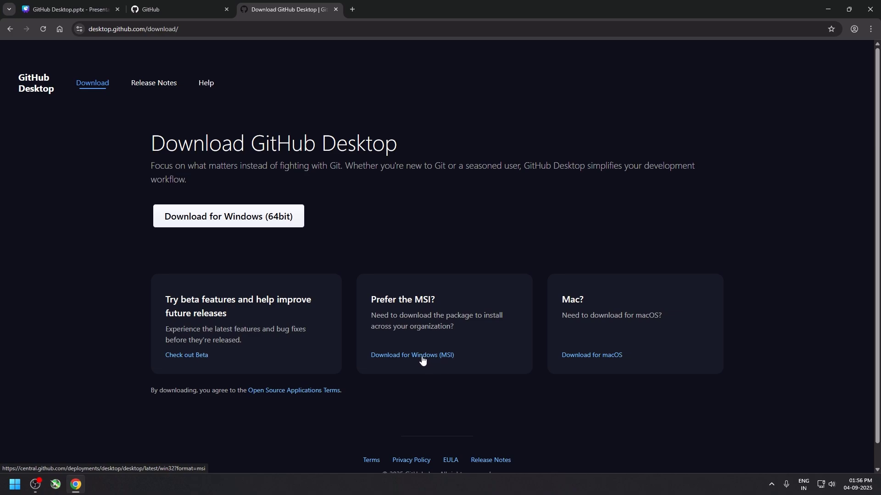
Step: Download the 64-bit Windows installer of GitHub Desktop and run the downloaded file
left_click(229, 218)
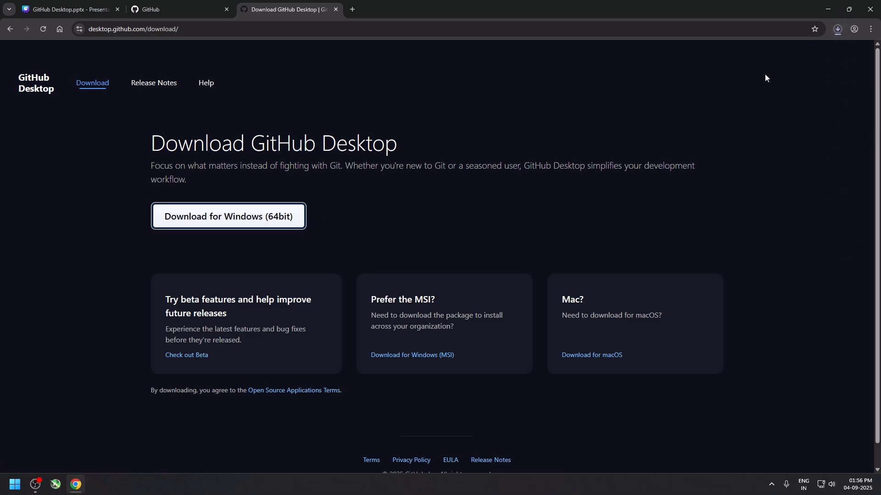
left_click(836, 34)
left_click(833, 50)
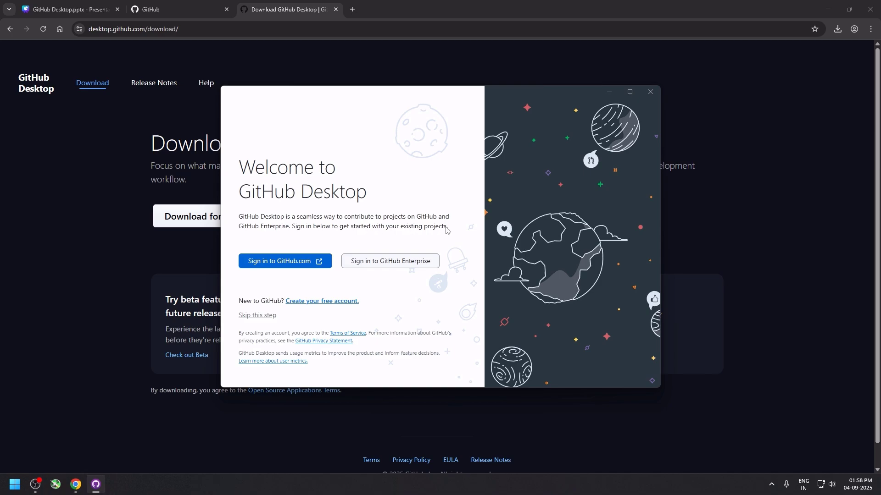
Step: Sign in to GitHub.com with the already signed-in account and configure Git with that account's name and email address
left_click(278, 265)
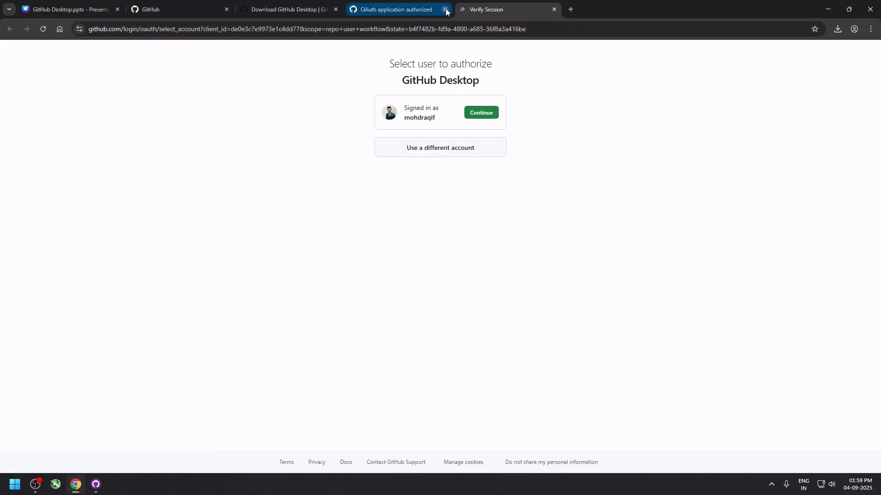
left_click(482, 115)
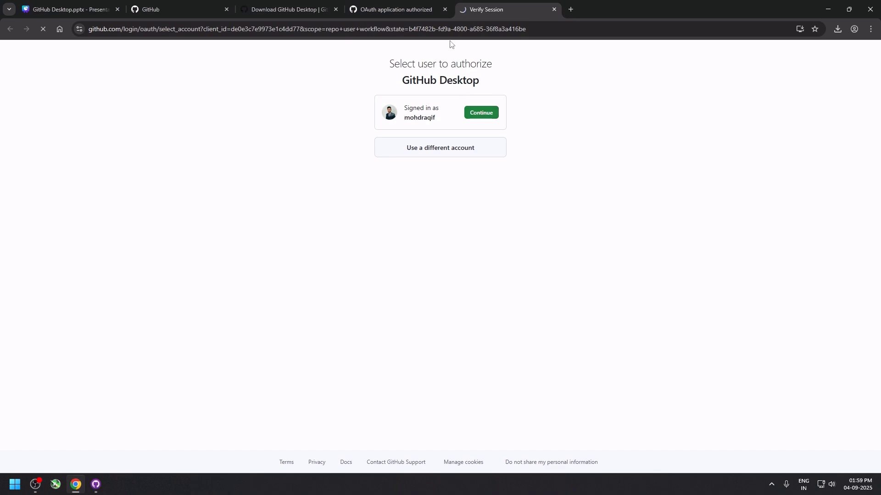
left_click(445, 9)
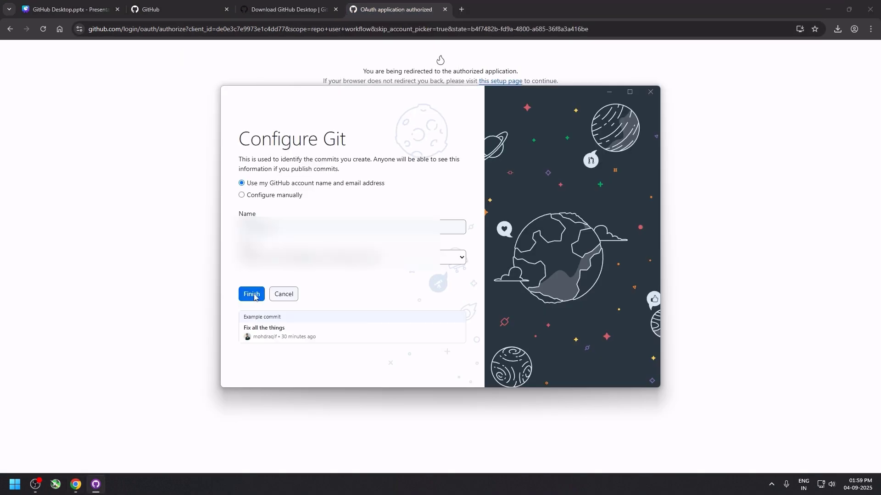
left_click(254, 294)
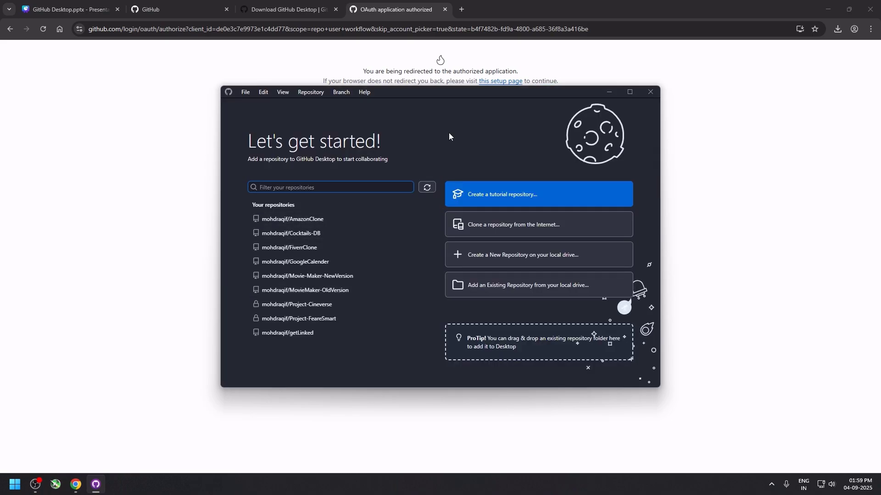
Step: Close the authorization and download pages in the browser, switch to GitHub Desktop and maximize its window
left_click(444, 9)
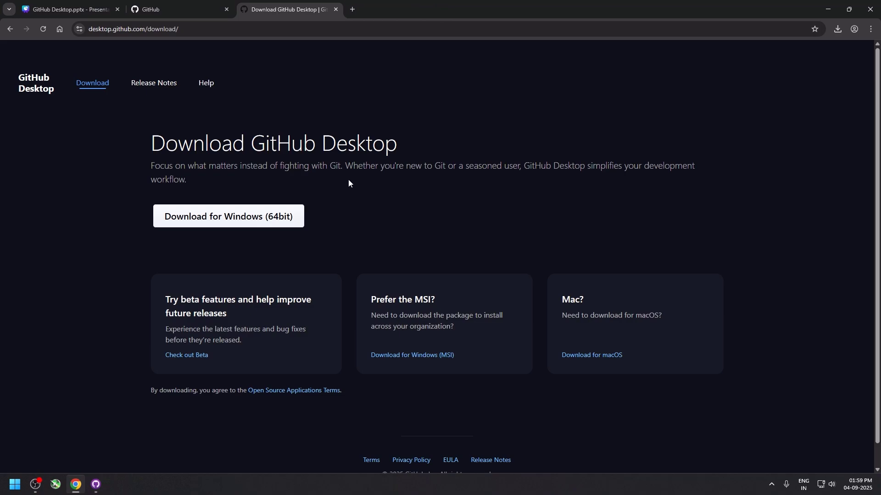
left_click(335, 9)
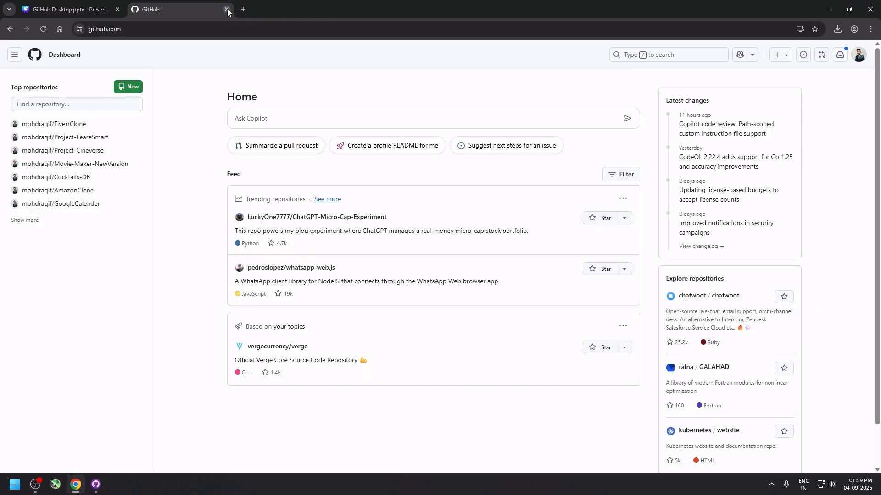
left_click(96, 484)
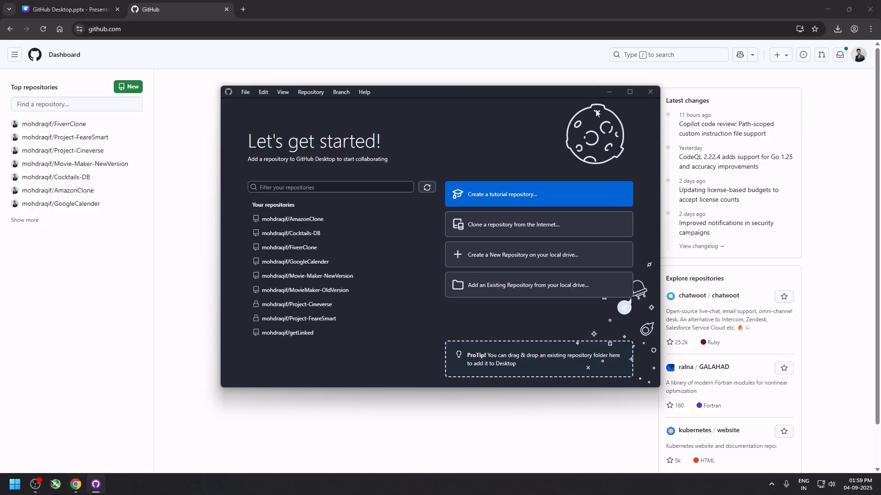
left_click(631, 92)
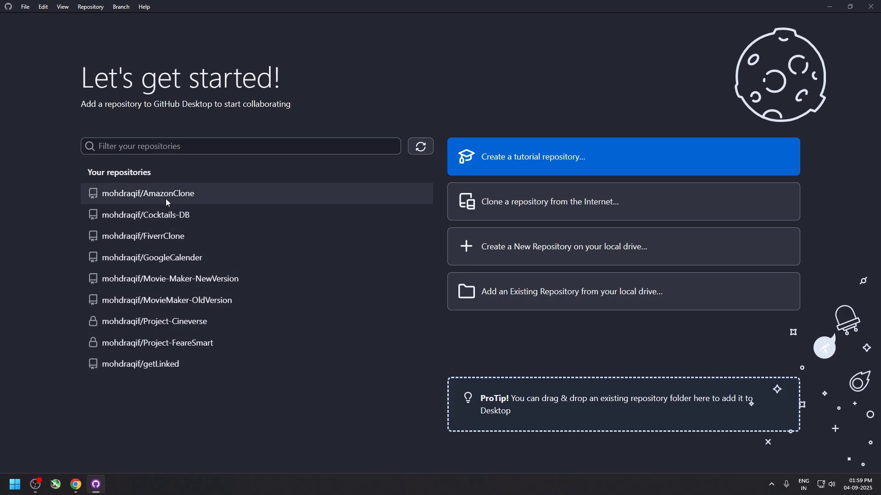
Step: In the application options, set the external editor to Visual Studio Code and the shell to Git Bash
left_click(26, 7)
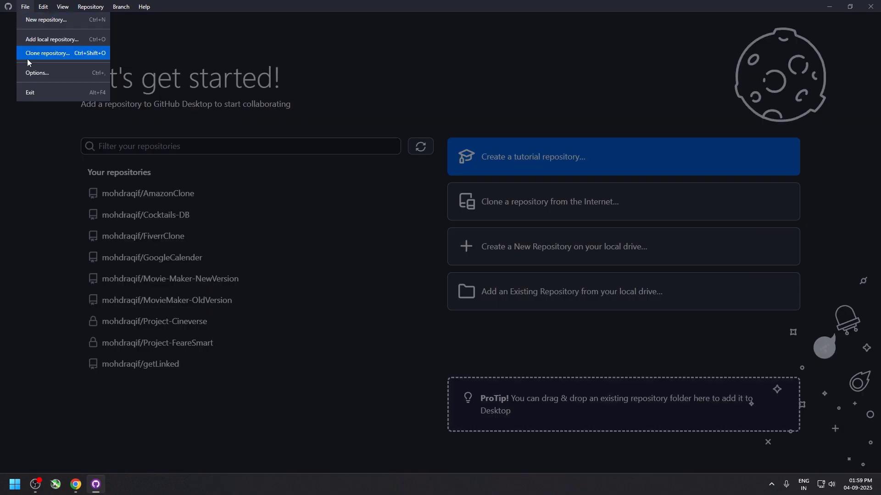
left_click(31, 73)
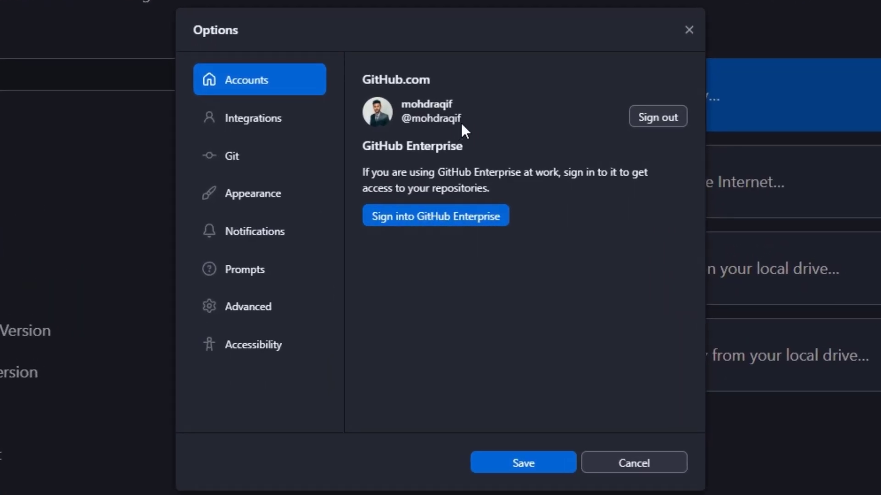
left_click(254, 120)
left_click(481, 107)
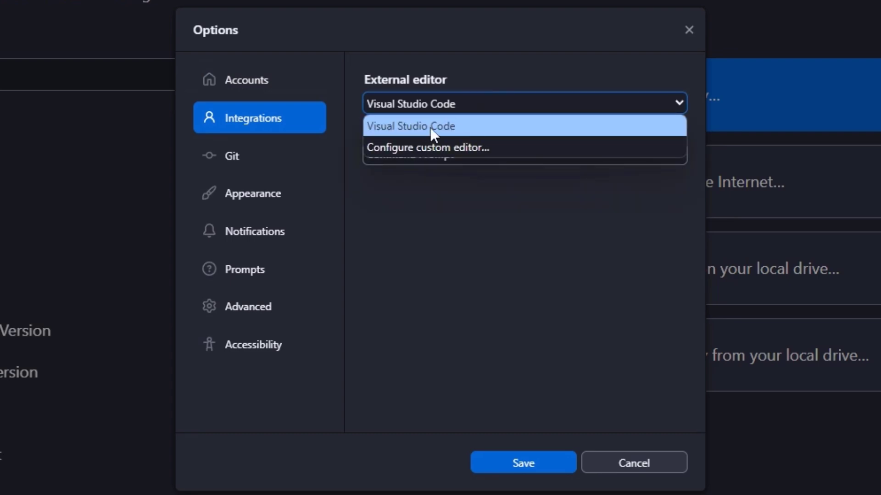
left_click(430, 127)
left_click(435, 155)
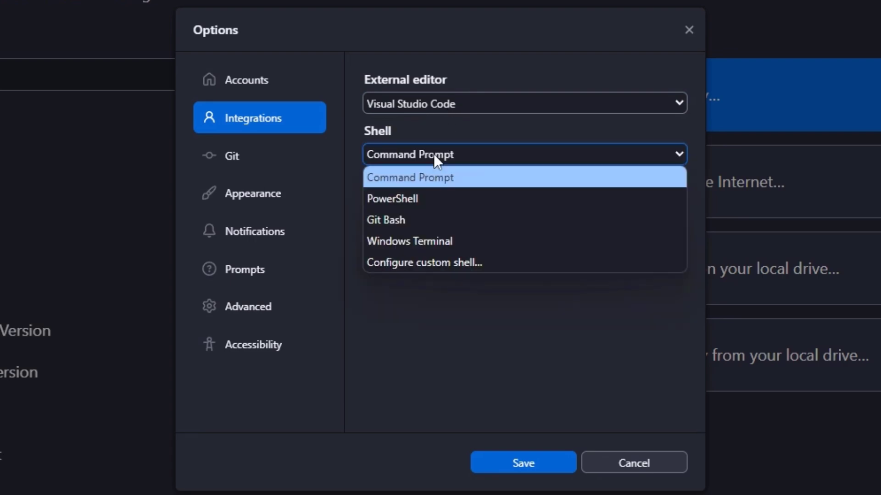
left_click(389, 221)
left_click(397, 153)
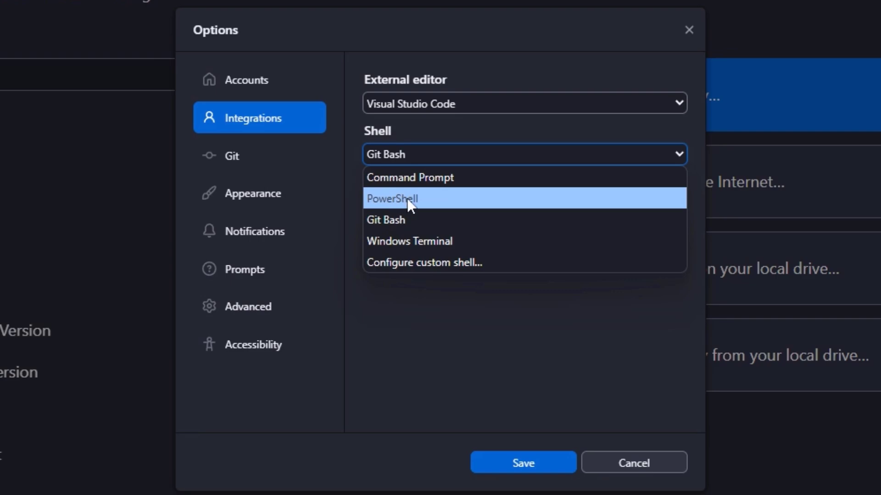
left_click(389, 219)
Step: Review the Git, Appearance, Notifications, Prompts and Advanced options and save the settings
left_click(277, 159)
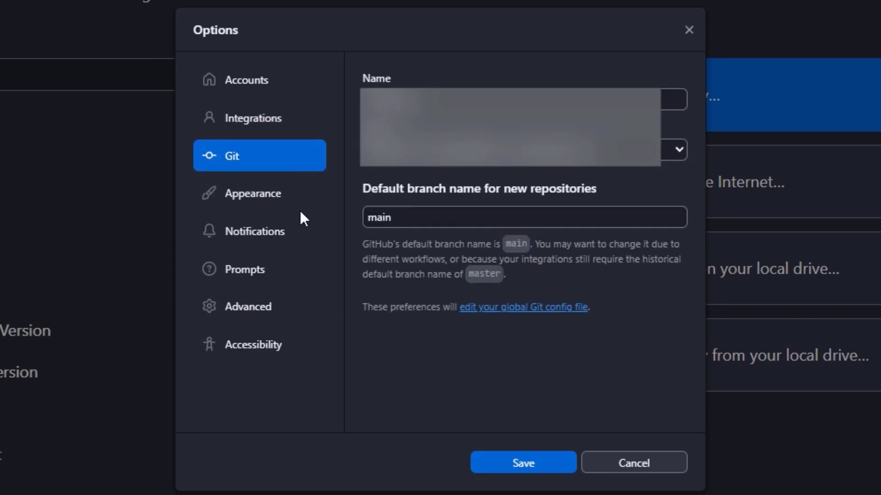
left_click(255, 194)
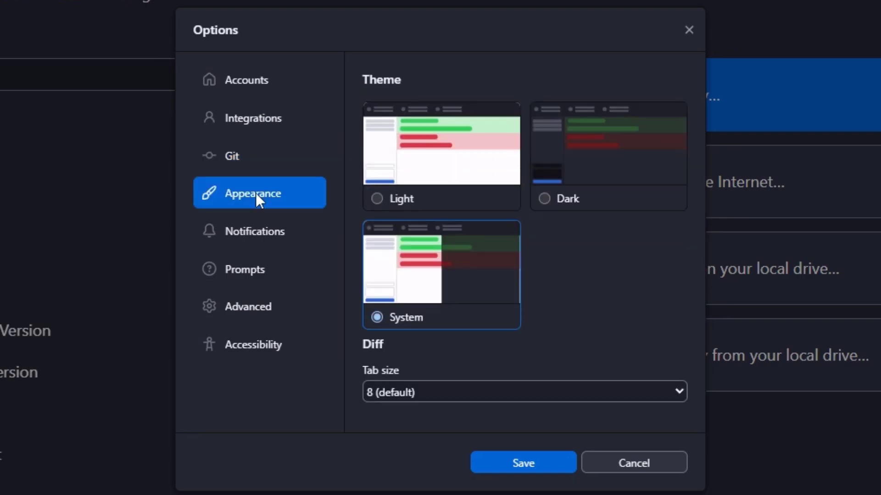
left_click(274, 230)
left_click(263, 274)
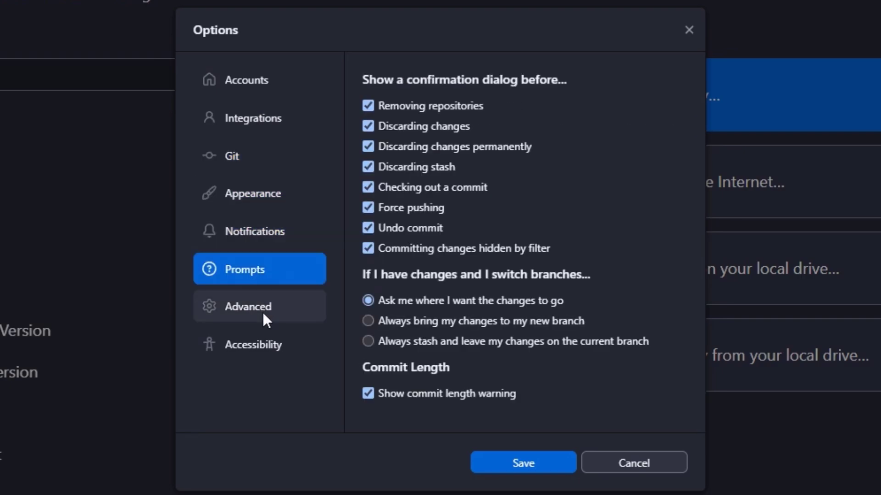
left_click(265, 320)
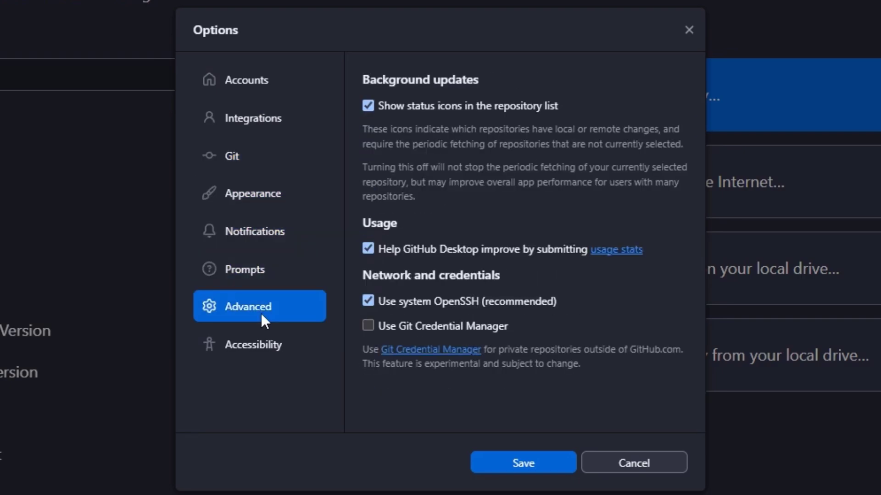
left_click(553, 464)
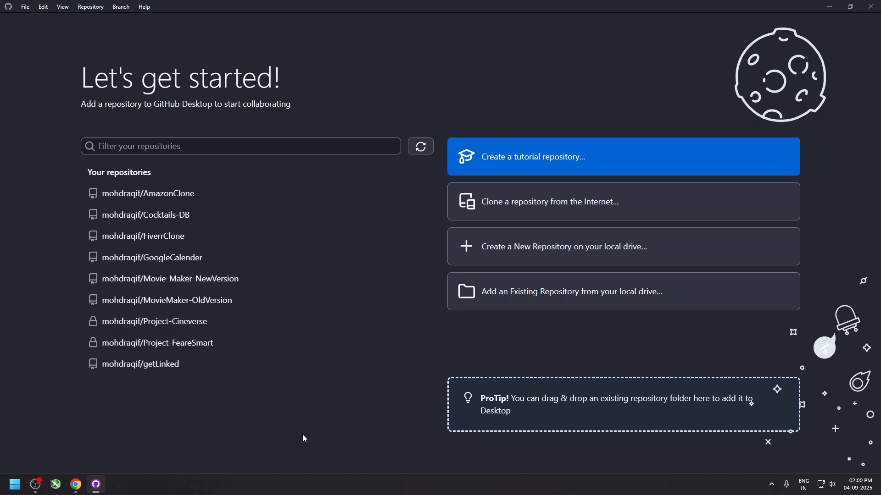
left_click(850, 6)
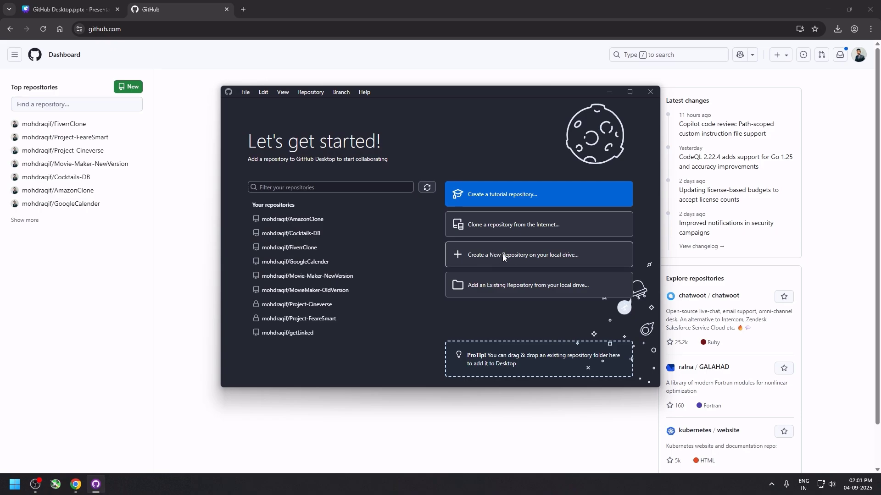
left_click(629, 91)
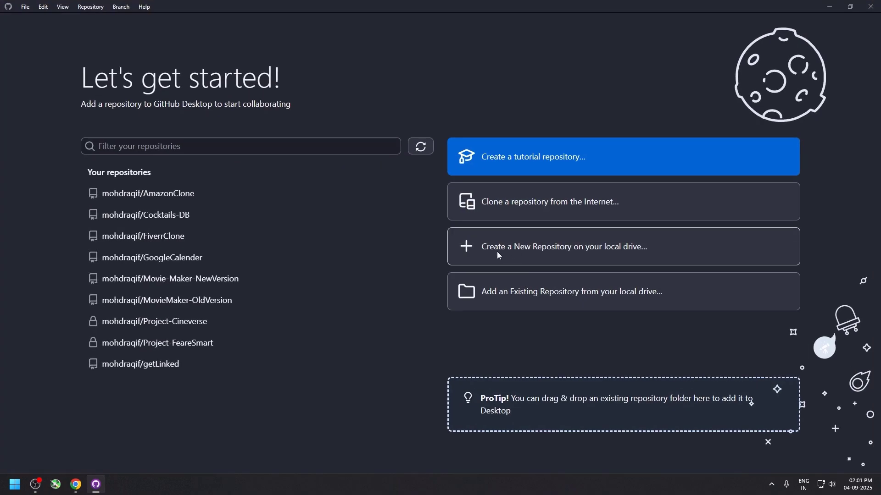
Step: Open the form for creating a new repository on the local drive and enlarge the interface scale
left_click(529, 250)
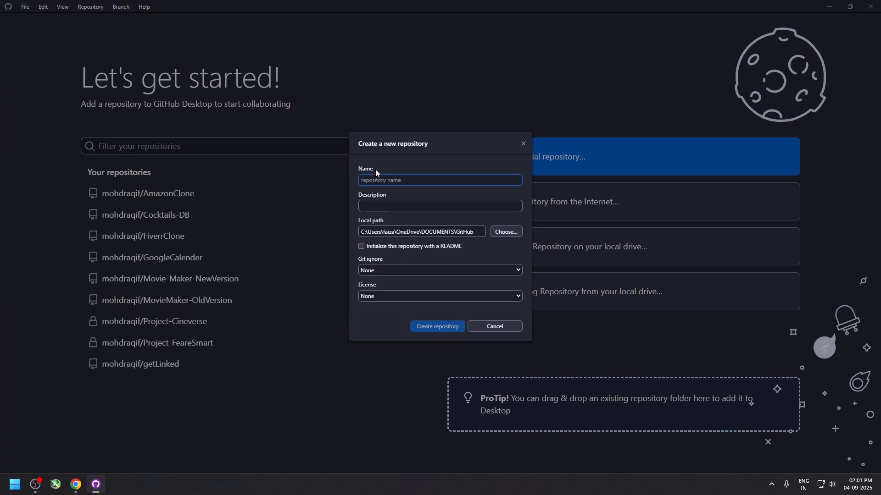
key("ctrl+equal")
key("ctrl+equal")
key("ctrl+equal")
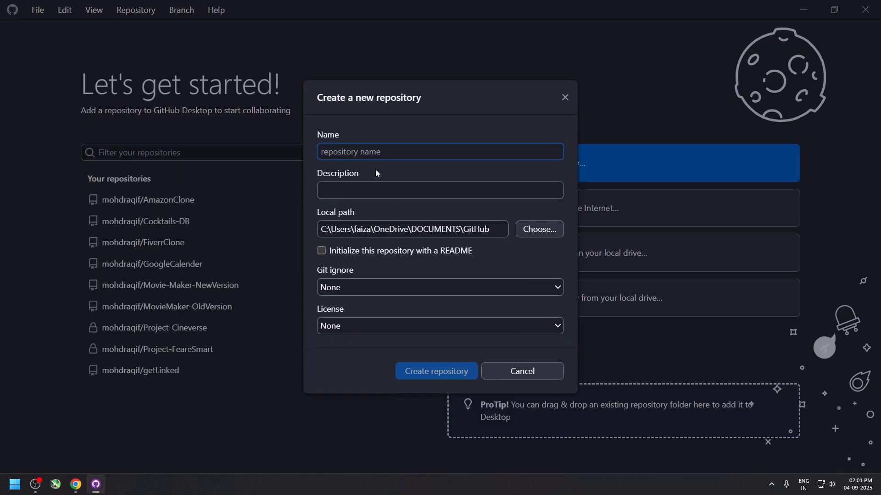
key("ctrl+minus")
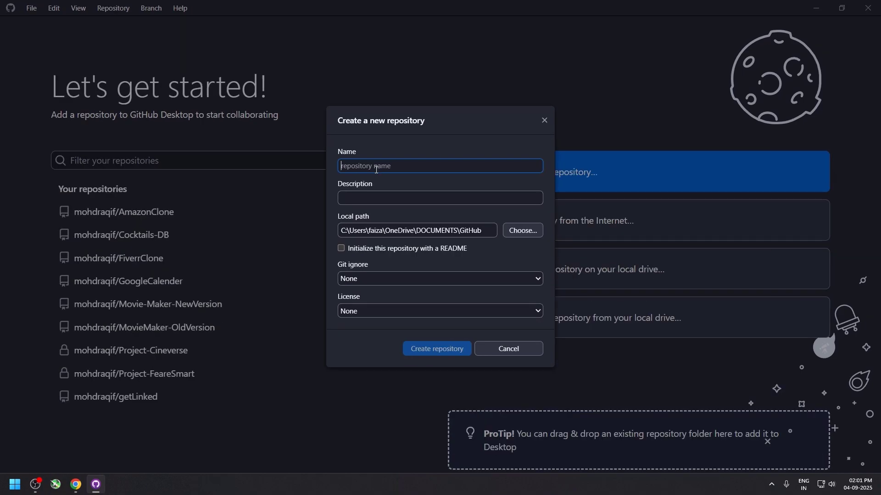
key("ctrl+equal")
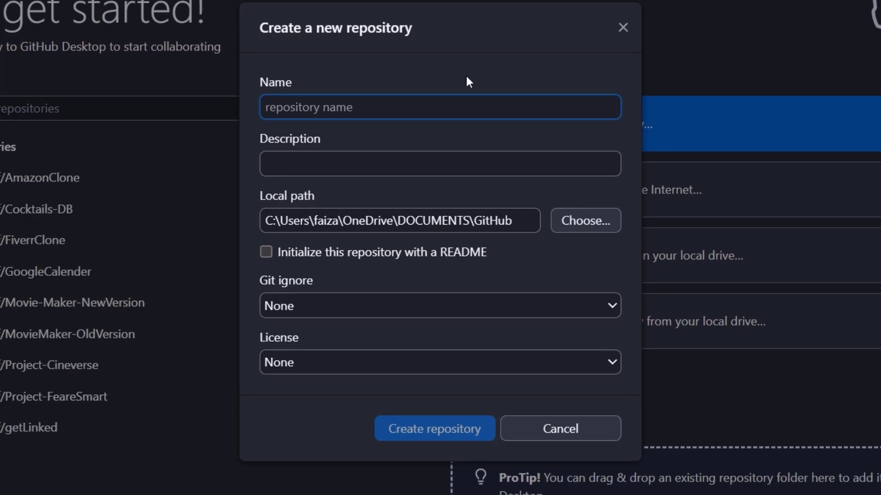
Step: Name the new repository GitHub-Desktop-Repo and enter the description "A repo for desktop tutorial"
type("GitHub-Desh")
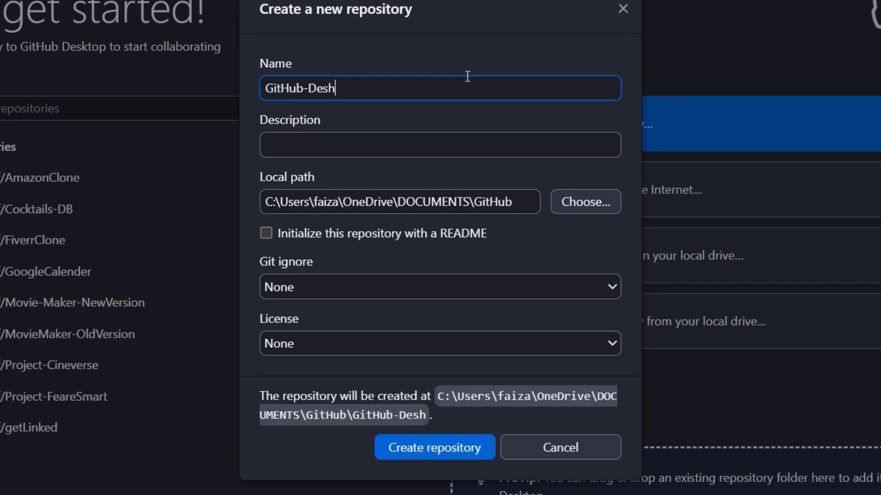
key("BackSpace")
type("ktop-Repo")
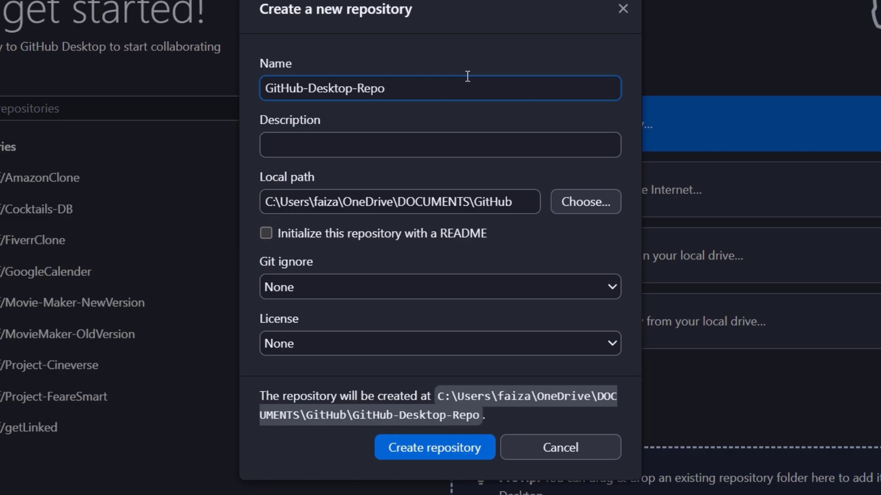
left_click_drag(421, 90, 223, 111)
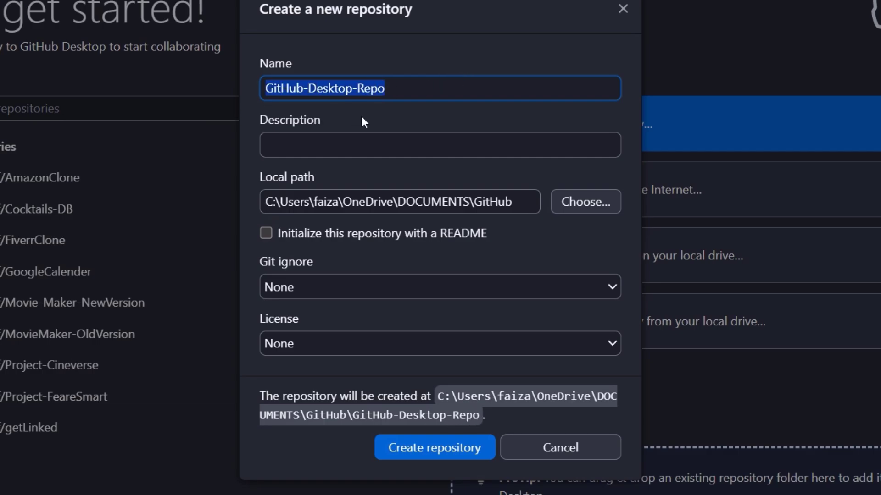
left_click(344, 137)
type("A ")
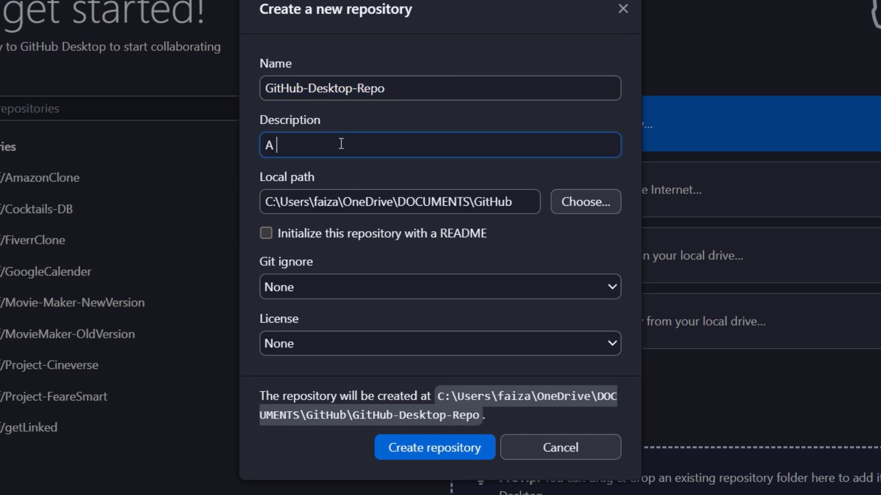
type("repo for desktop ")
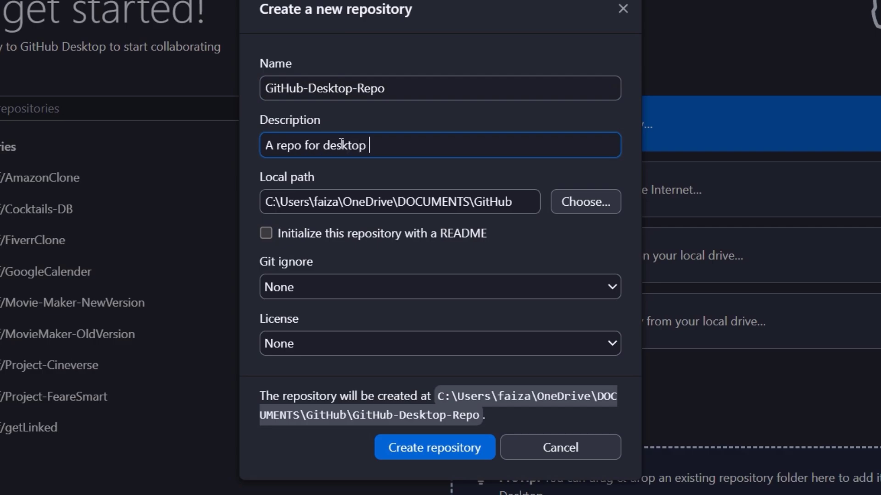
type("tutori")
type("al")
left_click(322, 178)
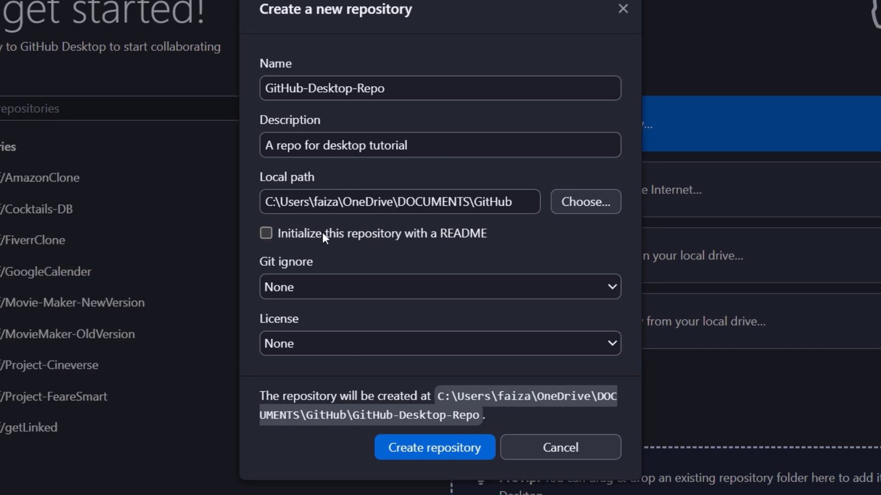
Step: Initialize the repository with a README, keep Git ignore at None, choose the MIT License and create the repository
left_click(383, 235)
left_click(317, 282)
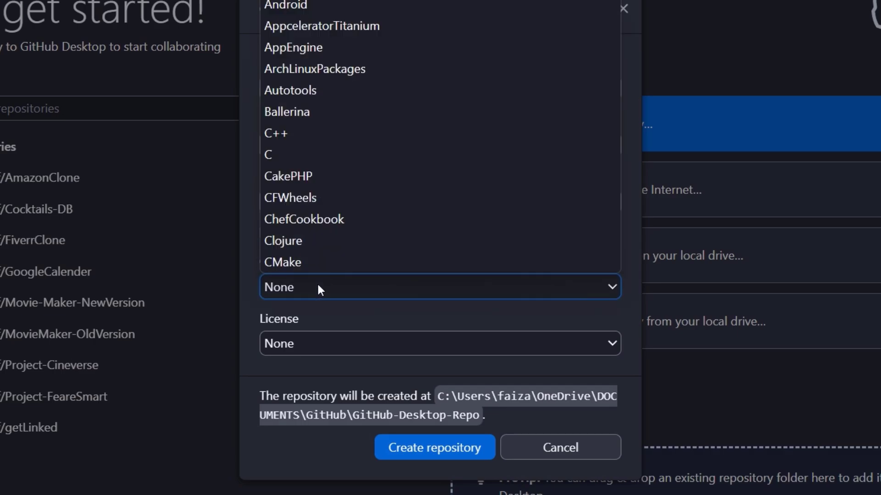
left_click(285, 291)
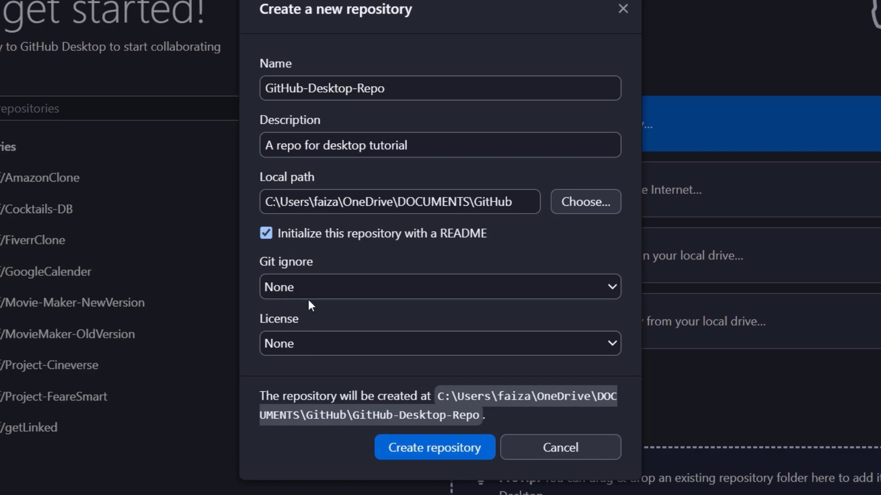
left_click(318, 351)
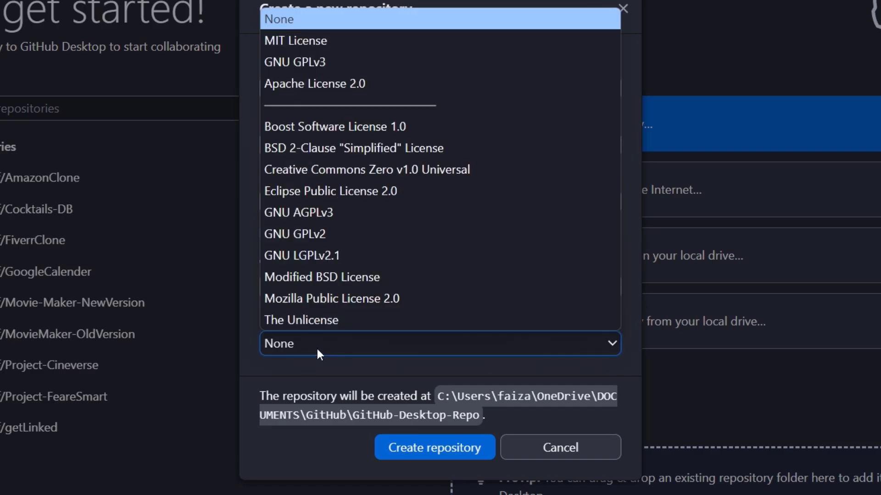
left_click(314, 44)
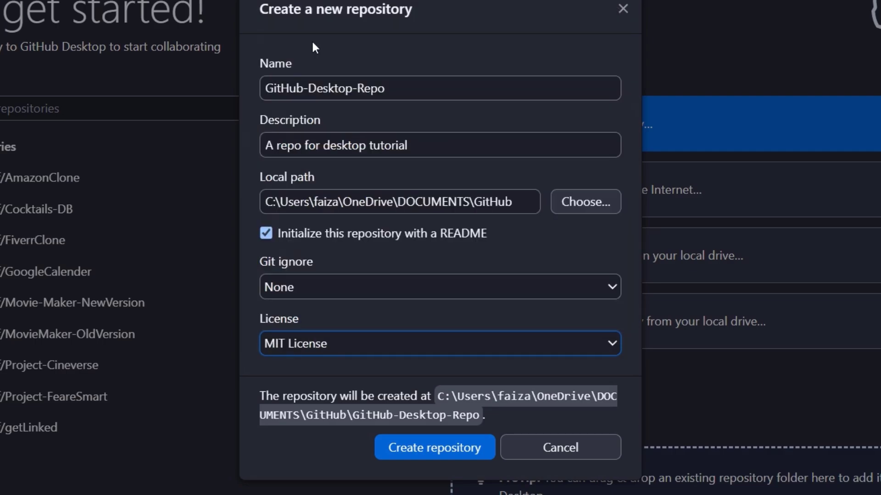
left_click(444, 446)
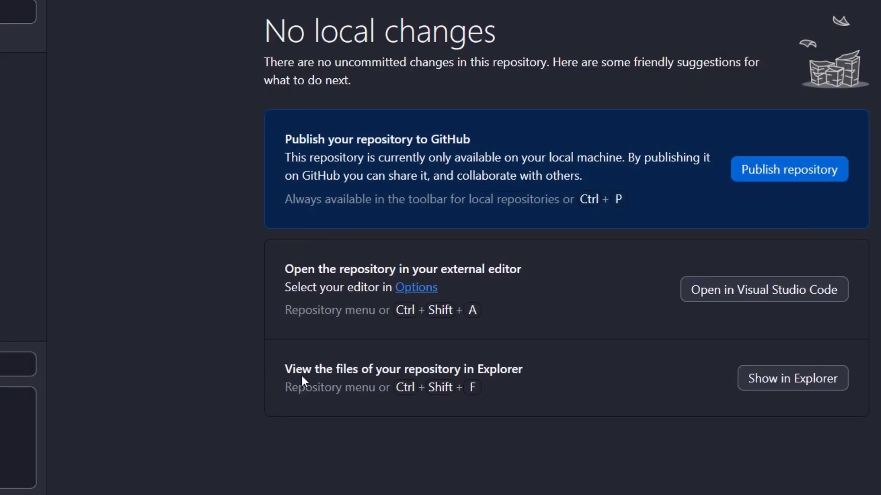
Step: Show the new repository in Explorer, check its parent GitHub folder and its files, and close the file window
left_click(791, 382)
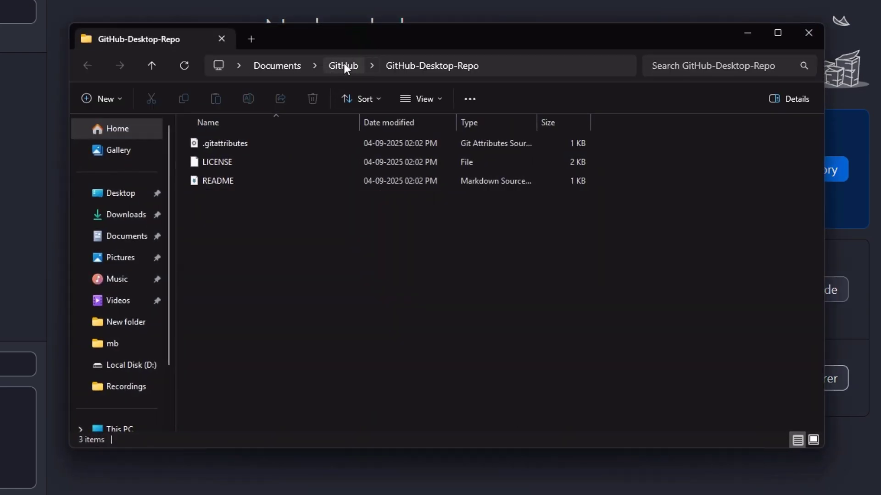
left_click(347, 68)
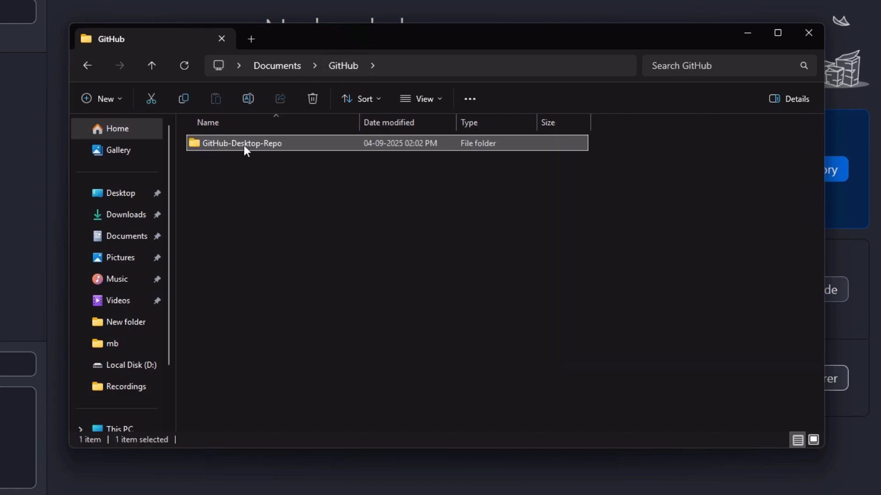
double_click(266, 144)
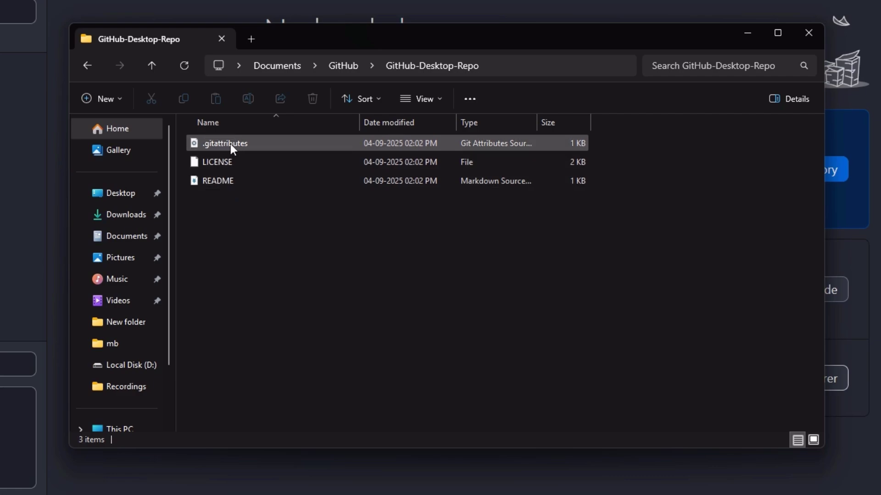
left_click(807, 34)
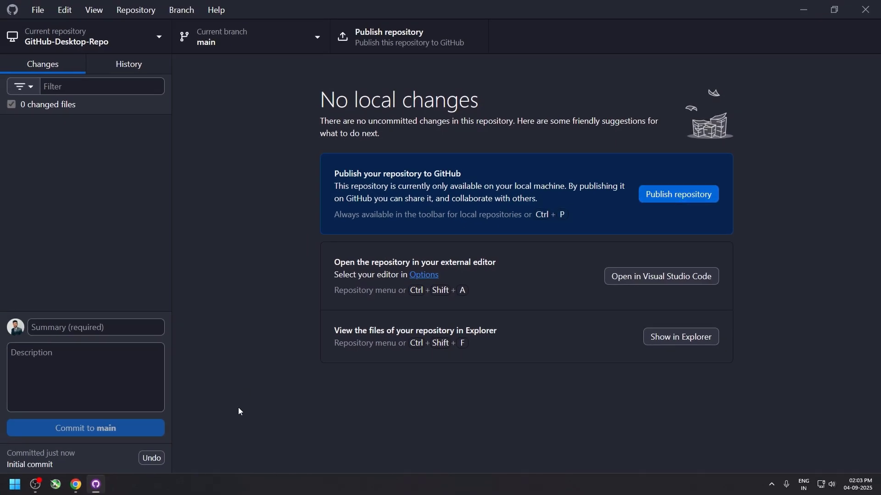
Step: Switch to the browser, refresh the GitHub dashboard, check the full list of repositories and return to GitHub Desktop
left_click(75, 484)
left_click(39, 30)
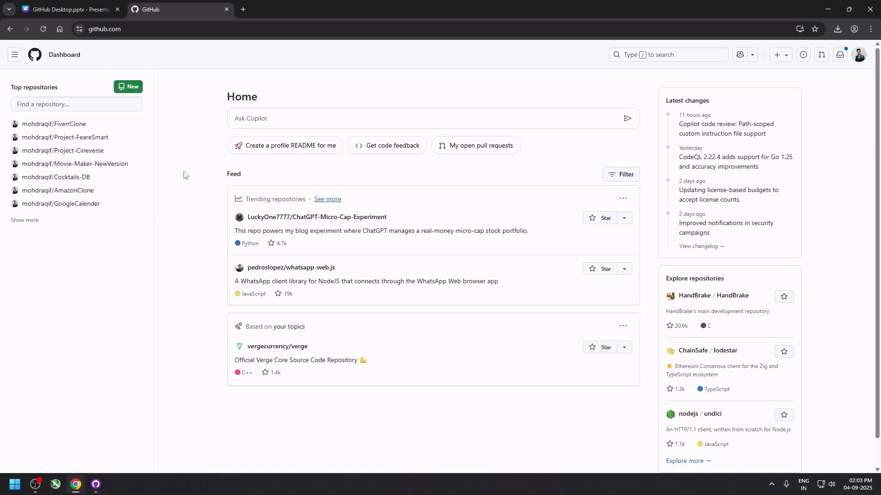
left_click(30, 221)
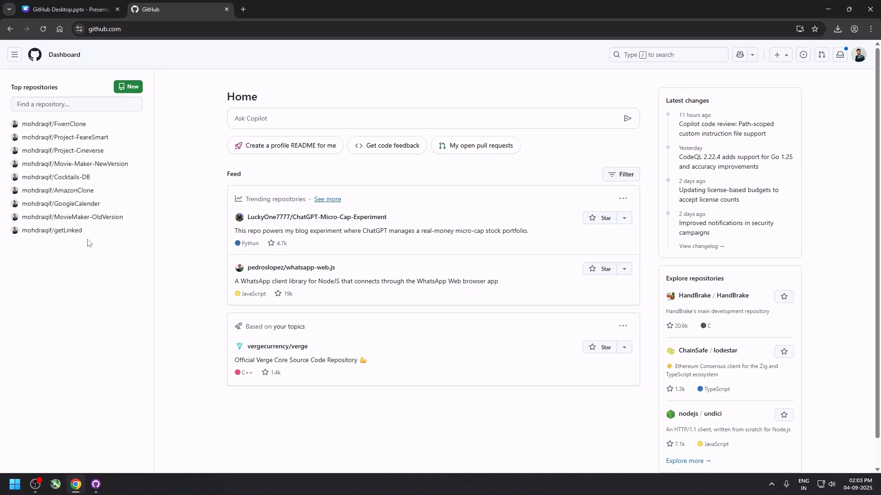
left_click(96, 485)
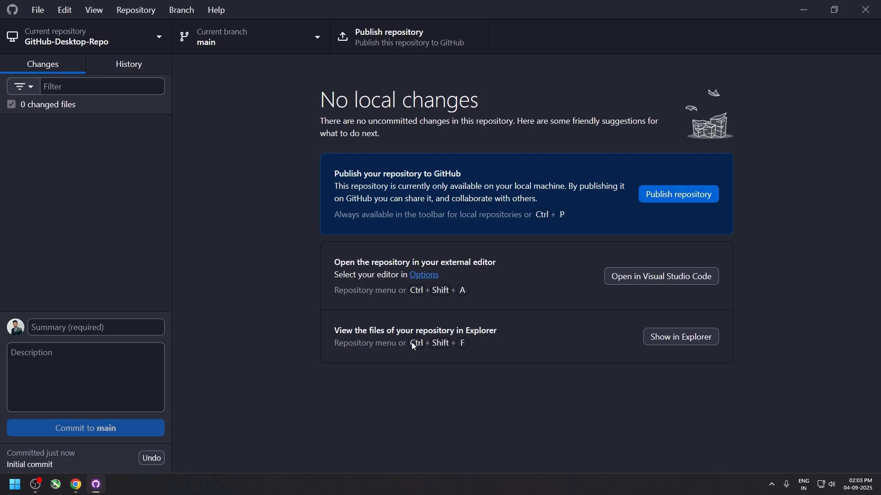
Step: Publish GitHub-Desktop-Repo to GitHub.com with its existing name and description, without keeping the code private
left_click(678, 194)
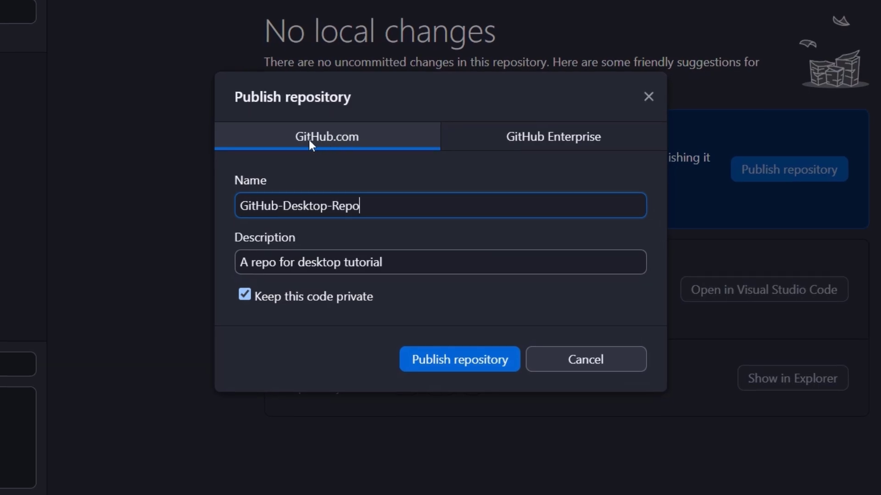
left_click_drag(370, 206, 224, 198)
left_click(381, 212)
left_click_drag(415, 263, 232, 264)
left_click(313, 235)
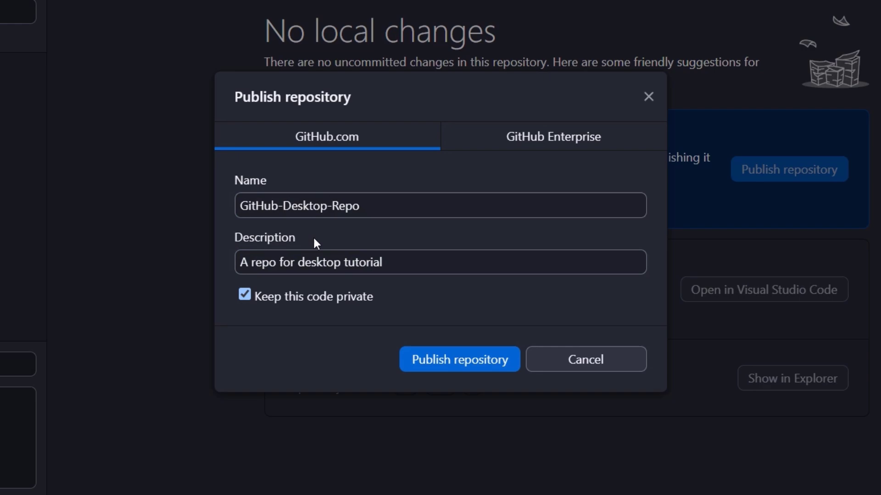
left_click(269, 286)
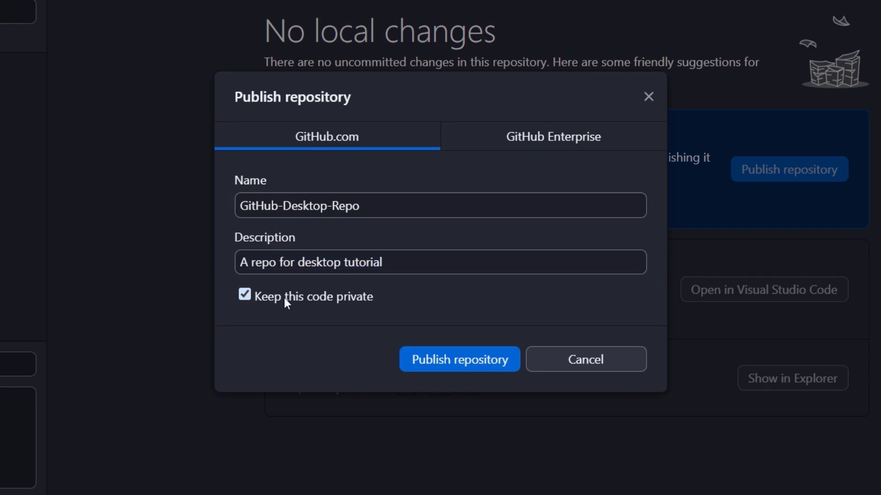
left_click(327, 299)
left_click(452, 362)
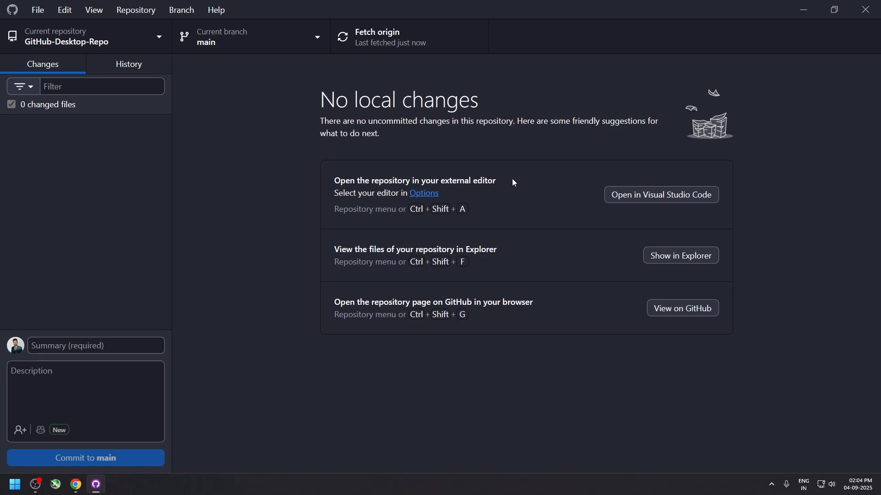
Step: Switch to the browser, refresh the GitHub dashboard, open the GitHub-Desktop-Repo page from the full repository list and review its README
left_click(76, 484)
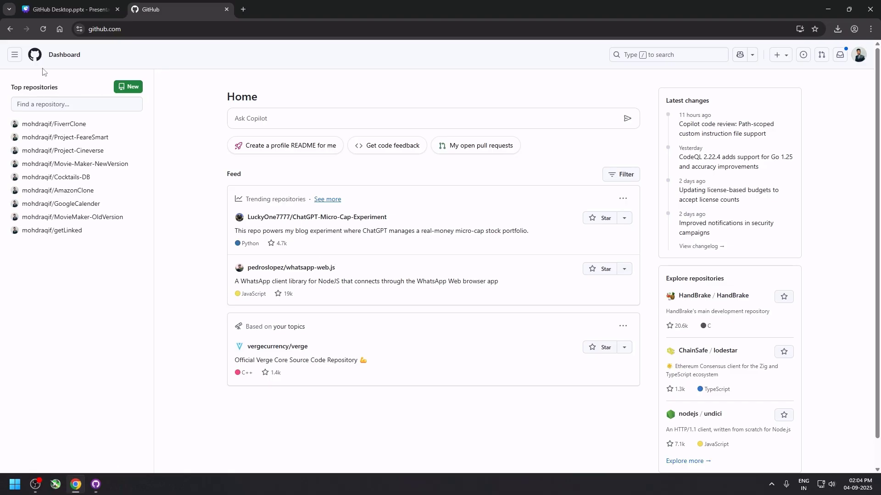
left_click(43, 29)
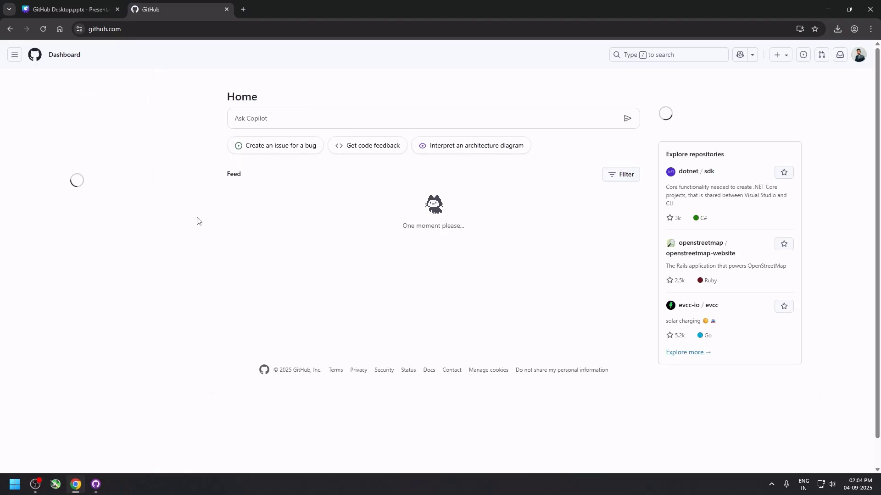
left_click(30, 220)
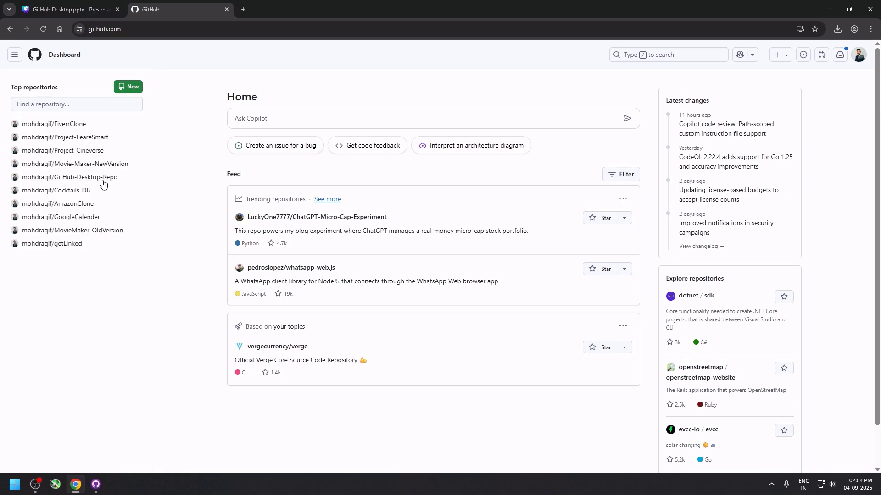
left_click(79, 179)
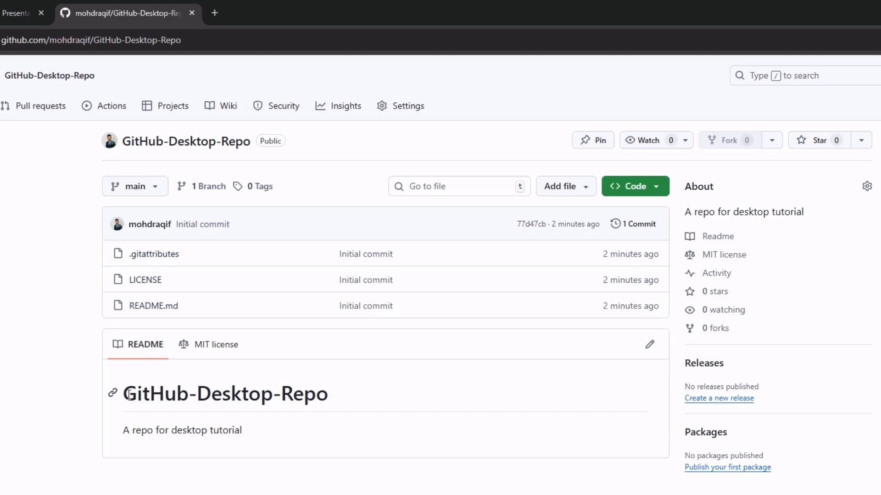
left_click_drag(129, 393, 387, 387)
left_click_drag(122, 431, 309, 434)
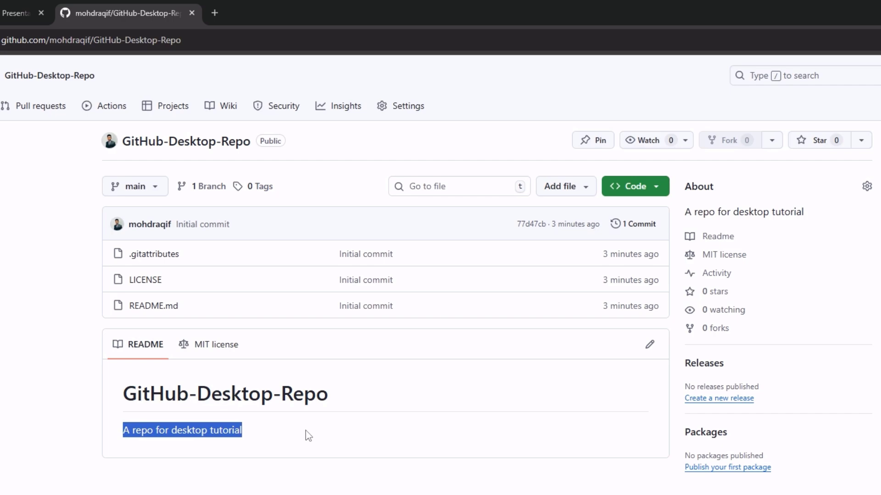
left_click(306, 430)
Step: From GitHub Desktop, view the repository's files in Explorer and its GitHub page in the browser, returning to GitHub Desktop each time
key("alt+Tab")
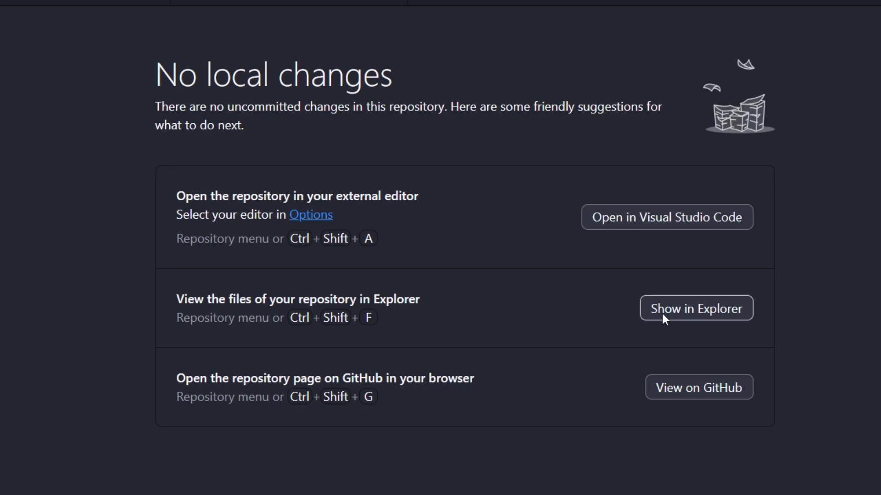
left_click(709, 312)
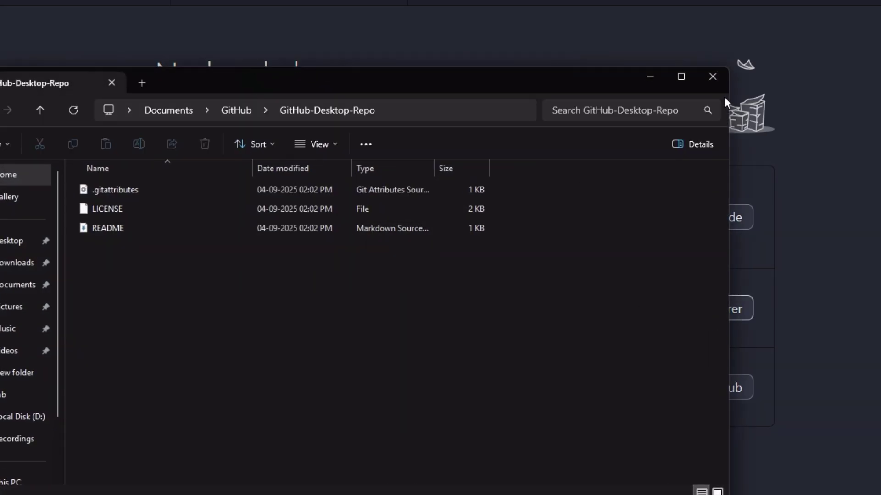
left_click(713, 76)
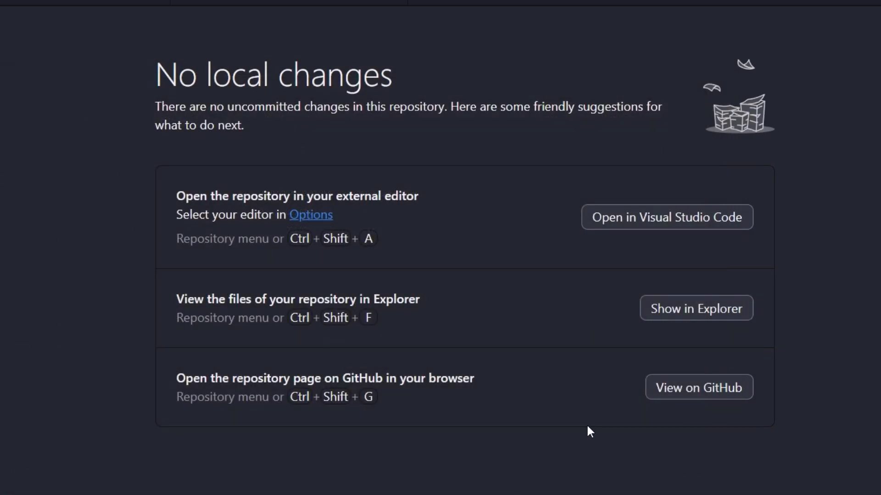
left_click(694, 387)
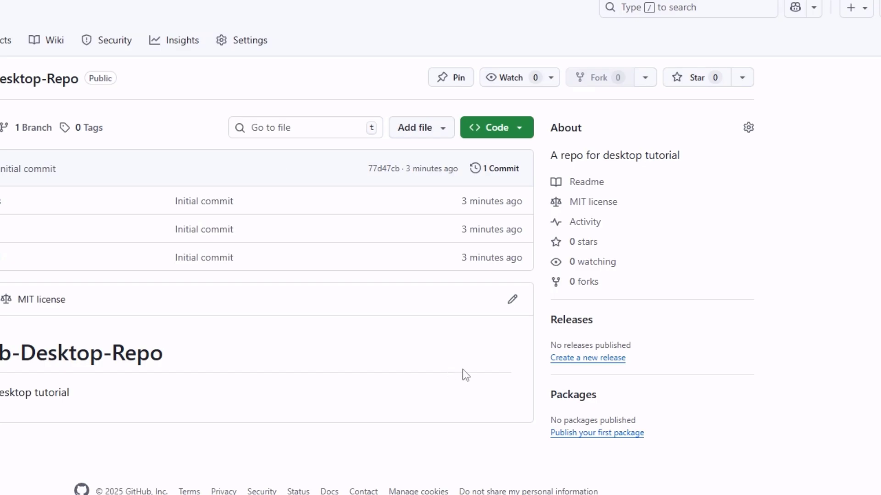
key("alt+Tab")
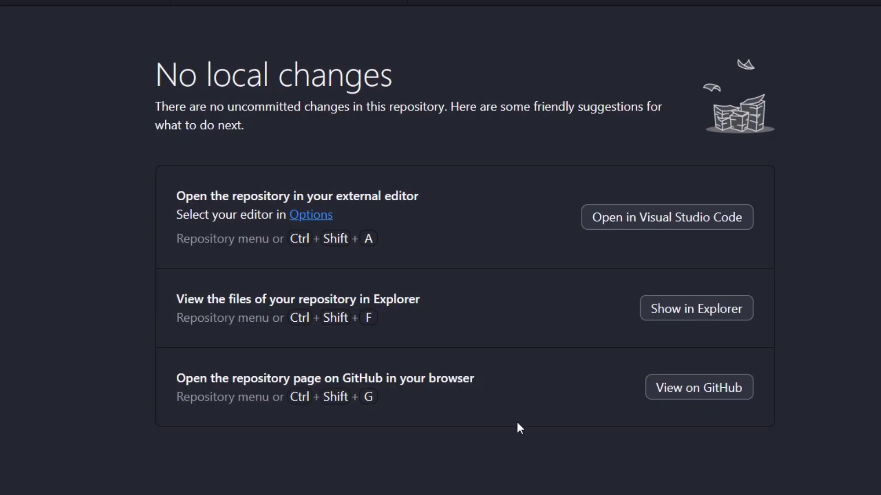
Step: Open the repository in Visual Studio Code, trust the authors of all files in the parent folder GitHub, and open the LICENSE file
left_click(657, 217)
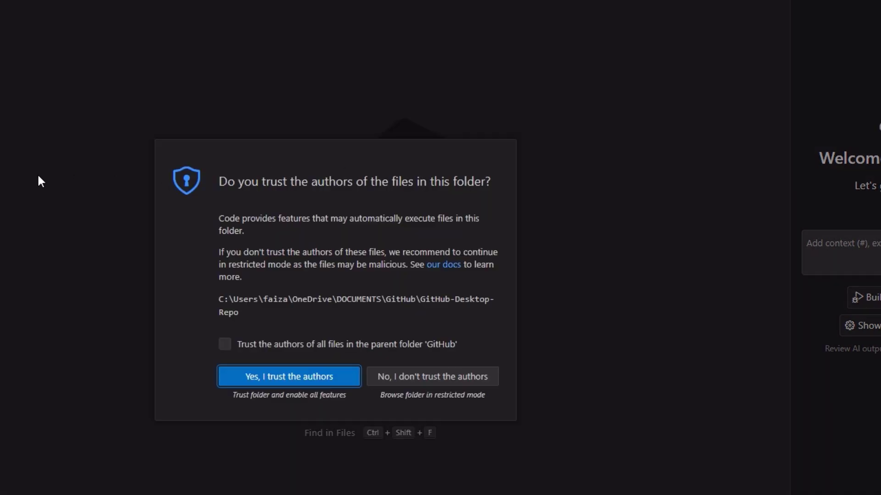
left_click(224, 344)
left_click(222, 377)
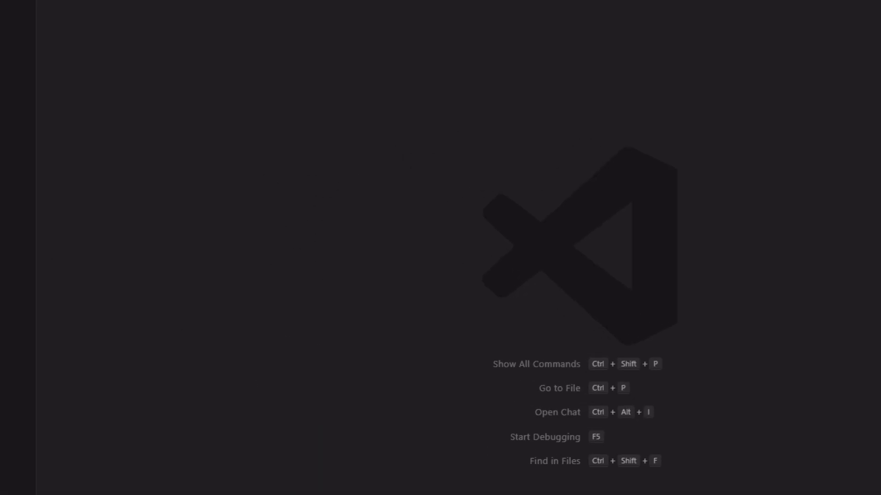
left_click(83, 90)
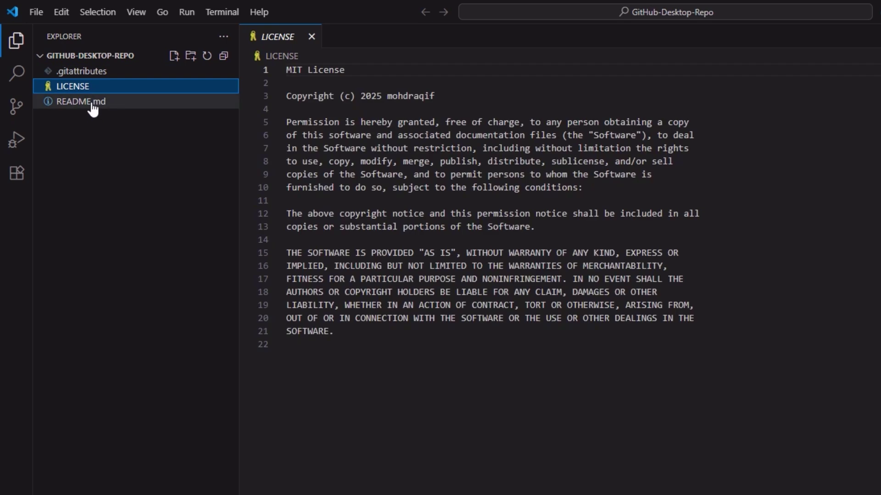
Step: Review the contents of README.md and .gitattributes in Visual Studio Code, and switch back to GitHub Desktop
left_click(89, 103)
left_click_drag(444, 97, 279, 84)
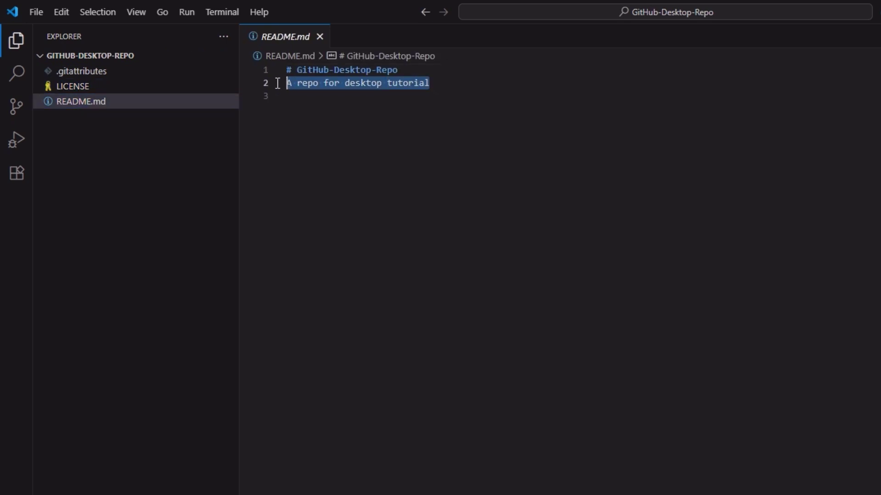
left_click(289, 118)
left_click(94, 77)
left_click(94, 73)
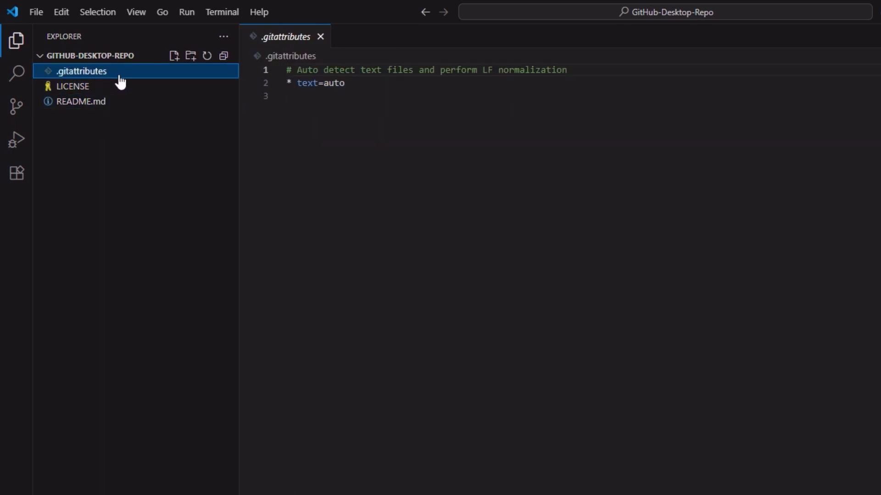
left_click(469, 231)
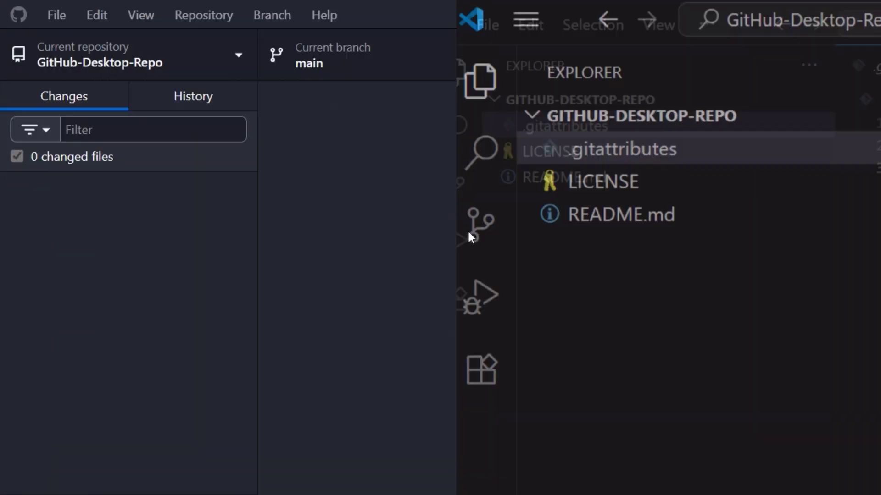
key("alt+Tab")
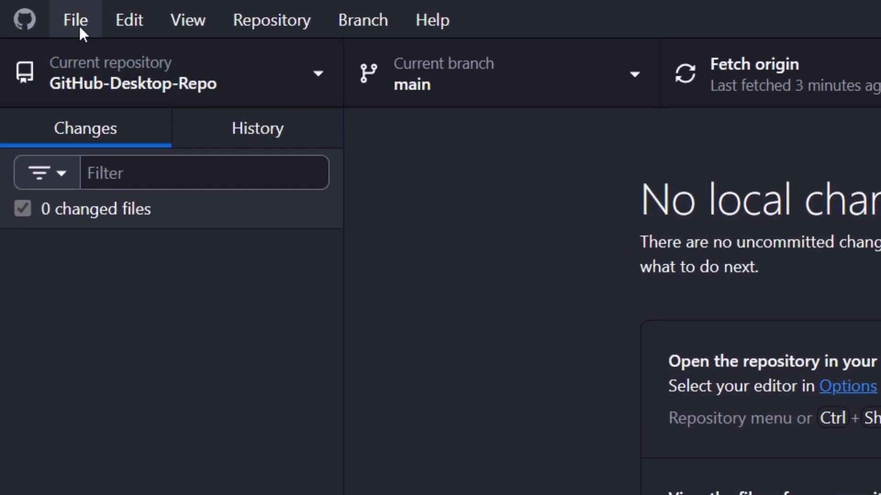
Step: Look through the file, editing and view commands, opening the application Options and closing them without changes
left_click(72, 21)
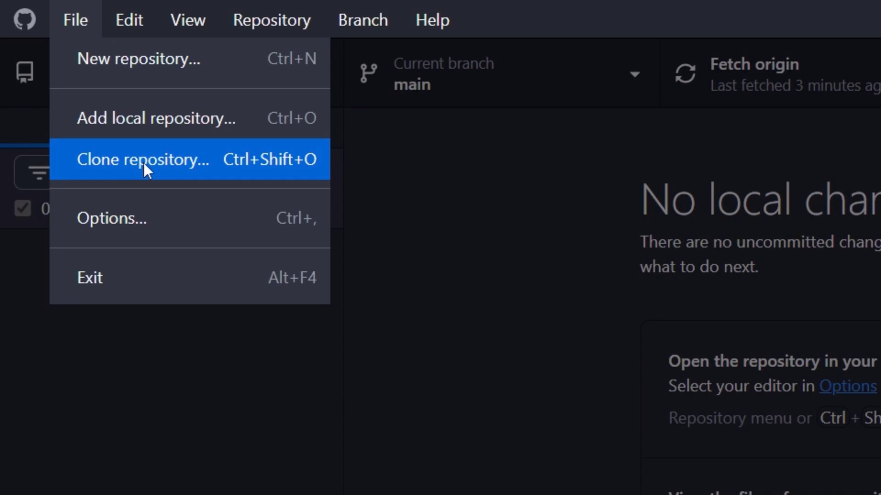
left_click(134, 219)
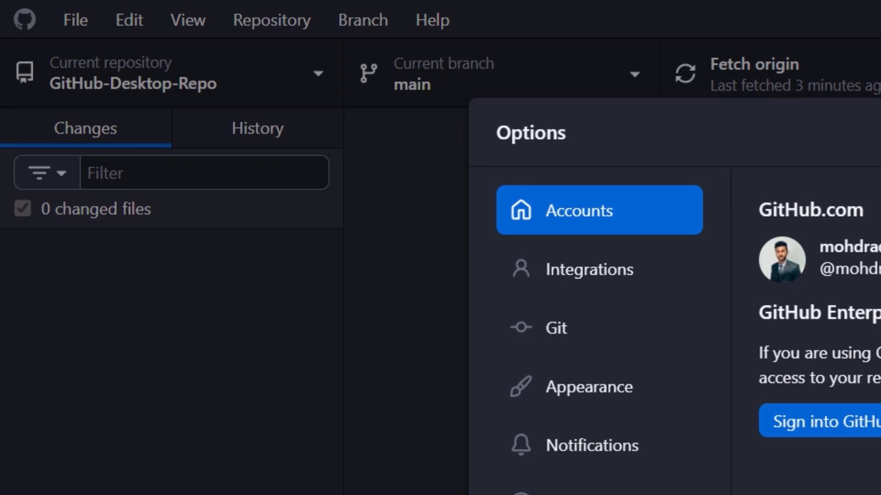
key("Escape")
left_click(131, 25)
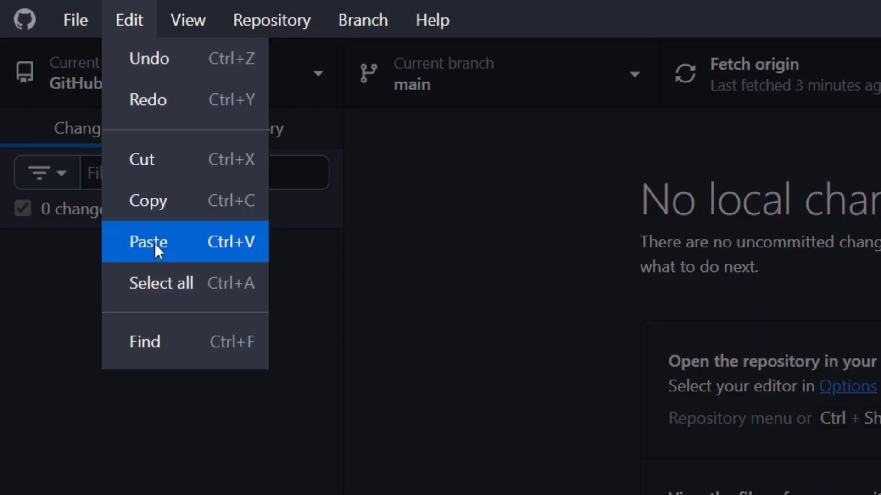
mouse_move(193, 15)
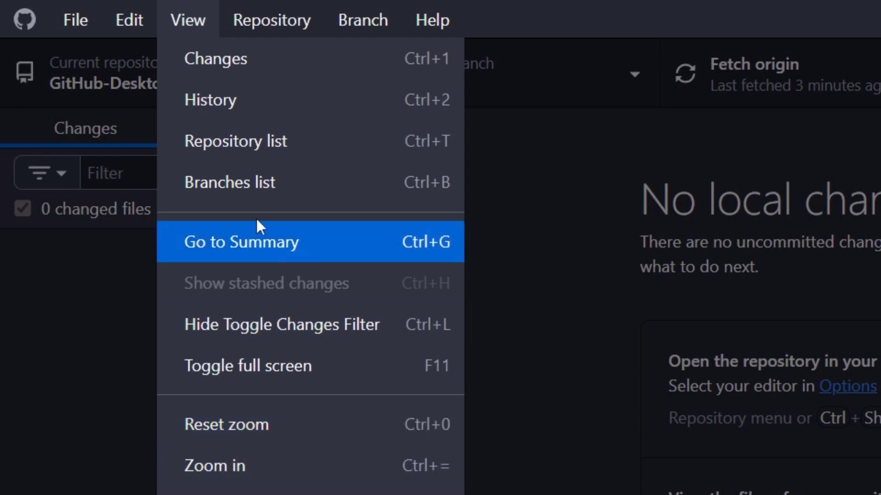
Step: Open the repository settings and inspect the primary remote URL and the ignored files section
mouse_move(251, 24)
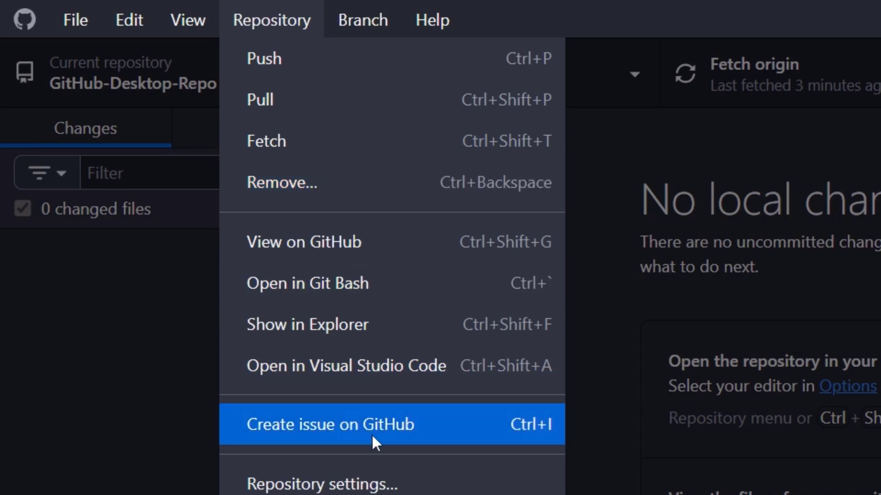
left_click(384, 485)
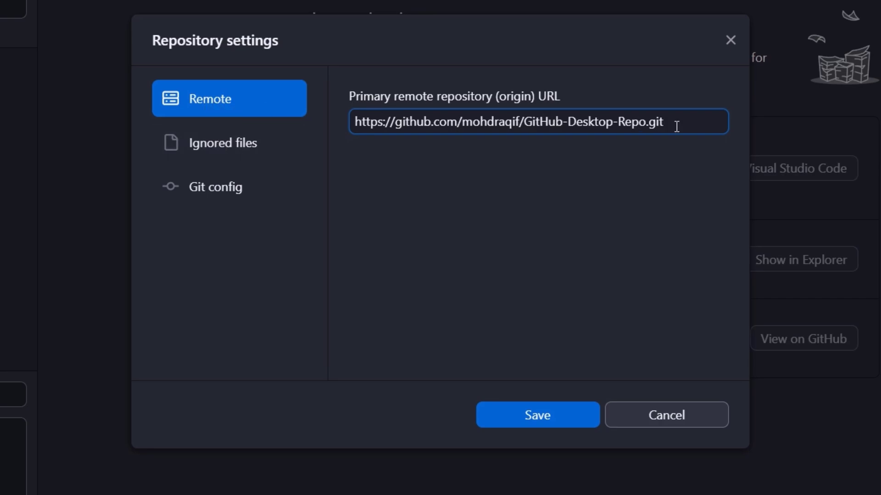
left_click_drag(676, 127, 334, 135)
left_click(218, 145)
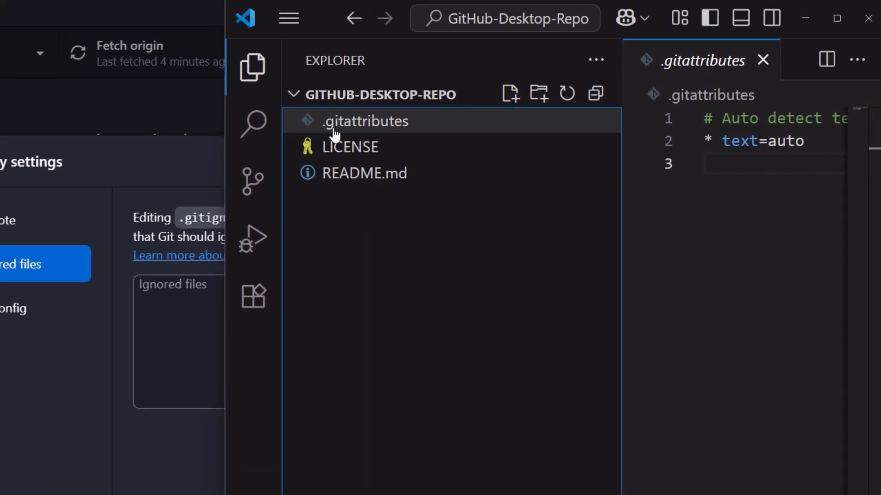
Step: Switch to Visual Studio Code and create an empty file named .gitignore in the repository's root folder
left_click(506, 96)
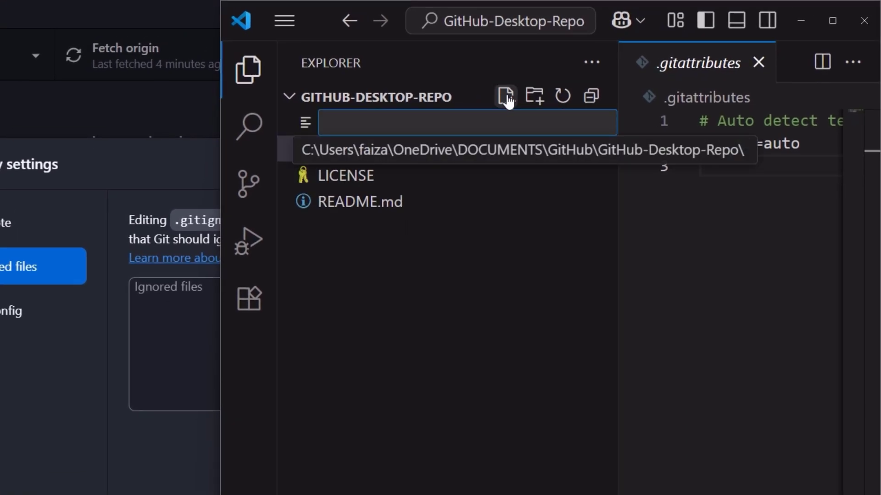
type(".gitignore")
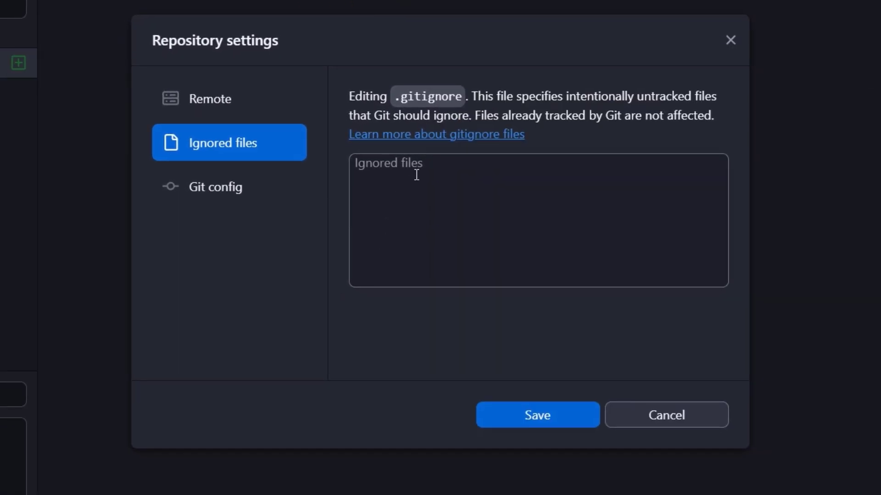
Step: Back in GitHub Desktop, review the repository's ignored files and Git config settings, and close them without saving
left_click(204, 296)
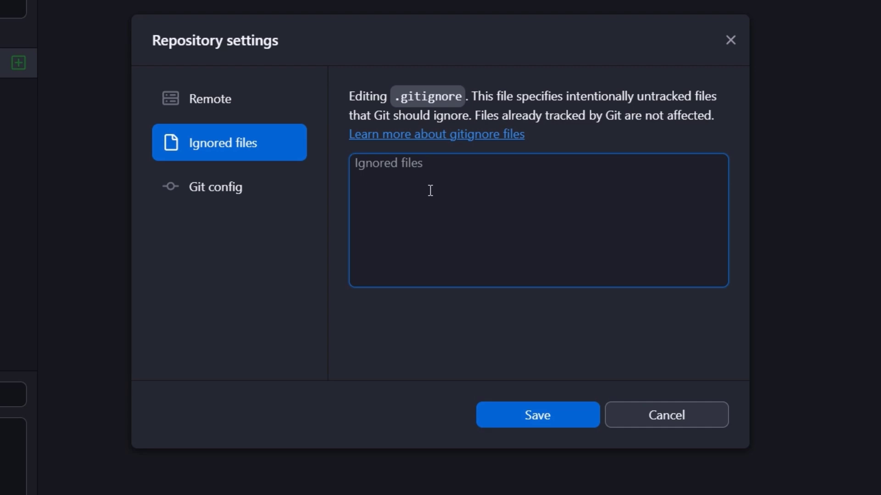
left_click(213, 195)
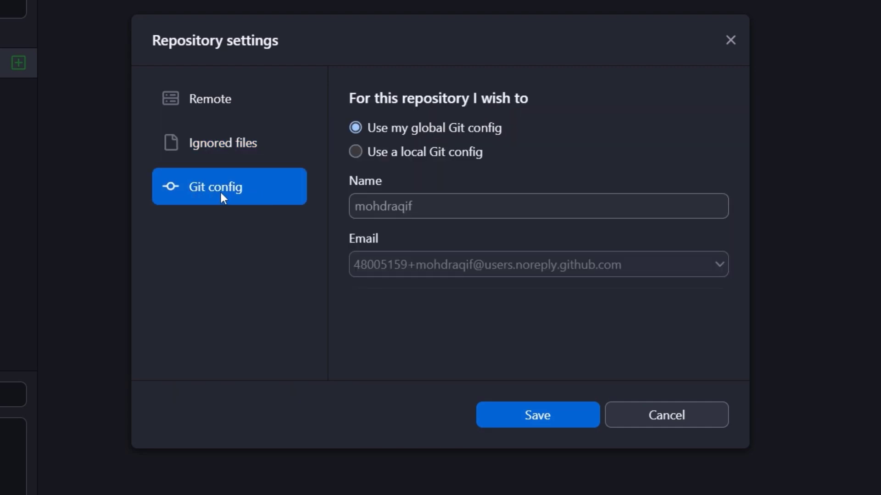
left_click(675, 414)
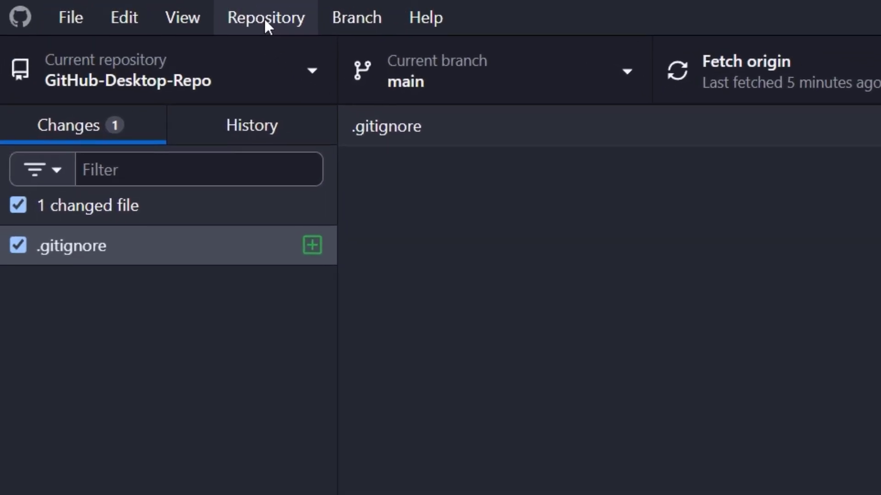
Step: Look through the repository, branch and help commands, and view the About GitHub Desktop information before closing it
left_click(266, 20)
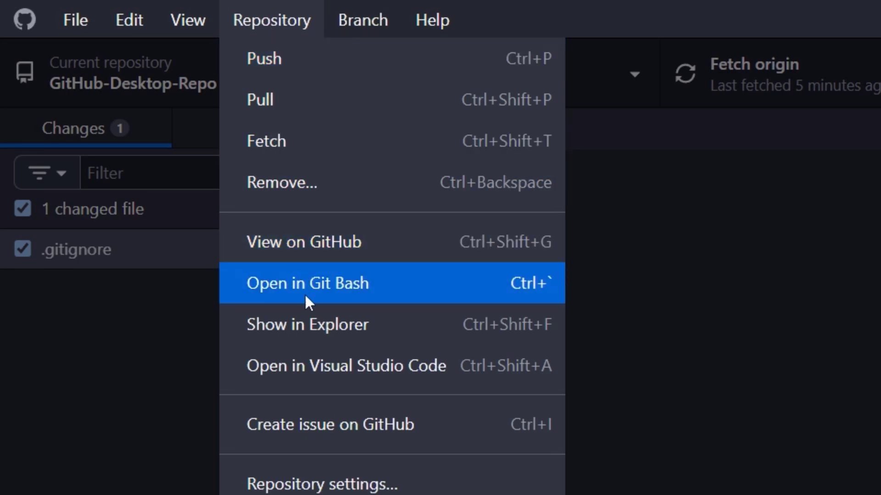
mouse_move(356, 20)
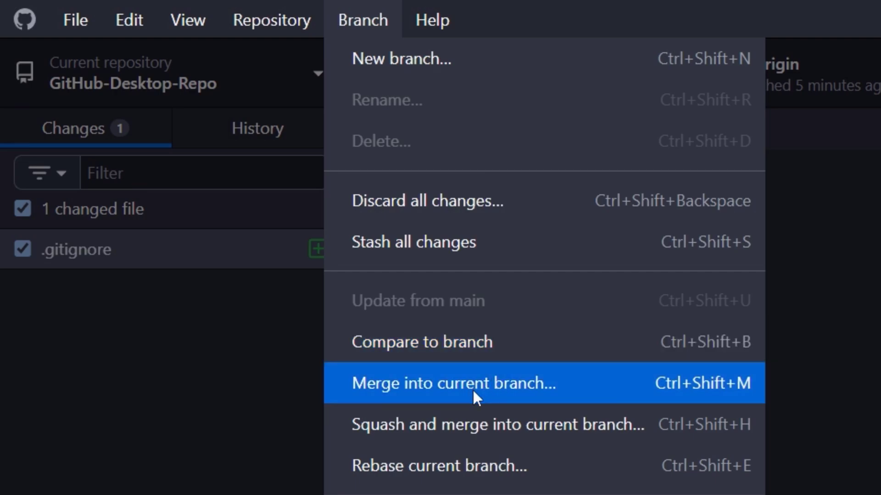
mouse_move(426, 23)
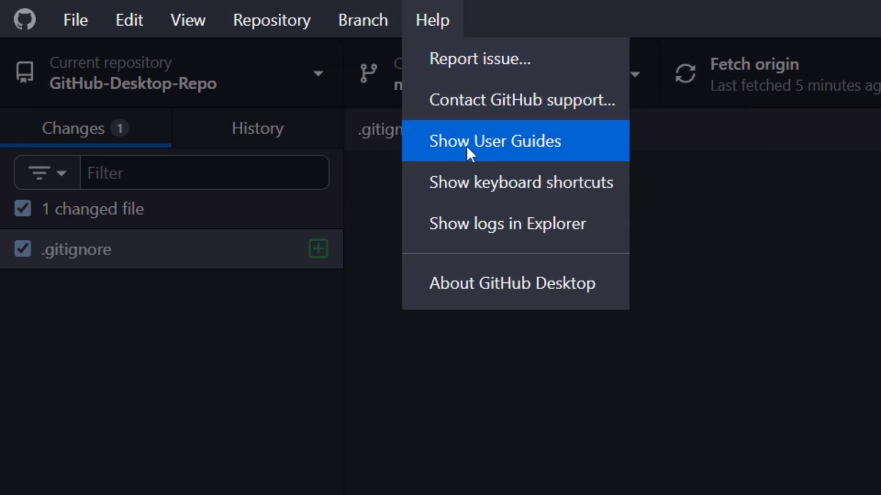
left_click(494, 294)
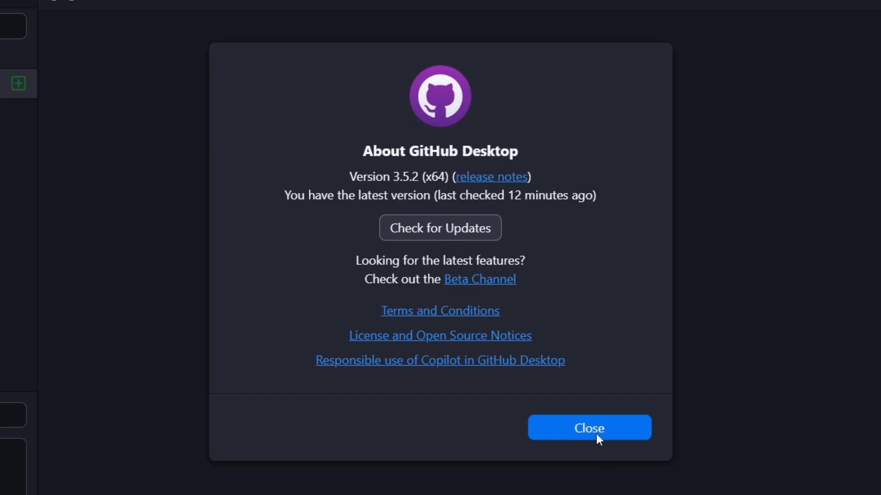
left_click(596, 435)
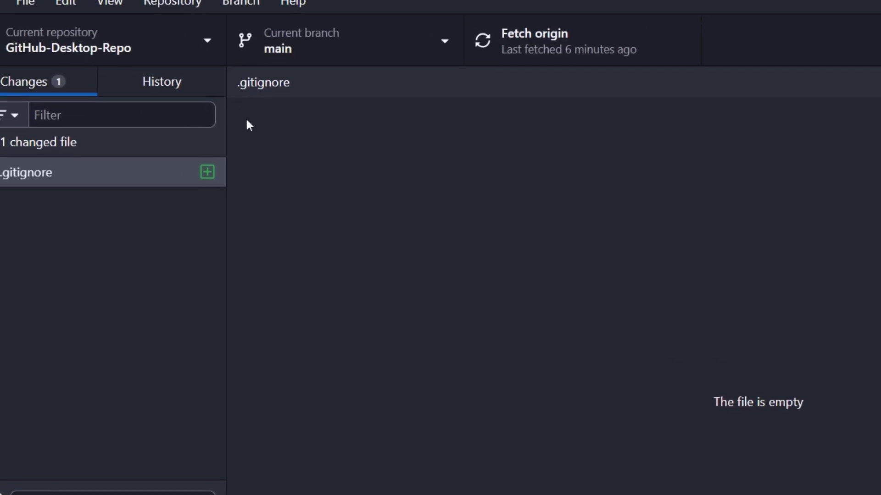
Step: View the list of repositories and the list of branches, closing each without switching
left_click(233, 58)
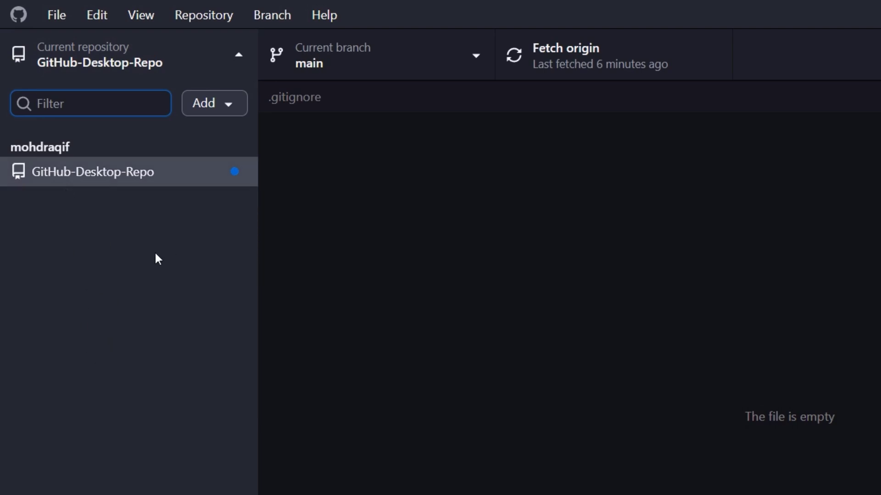
left_click(233, 52)
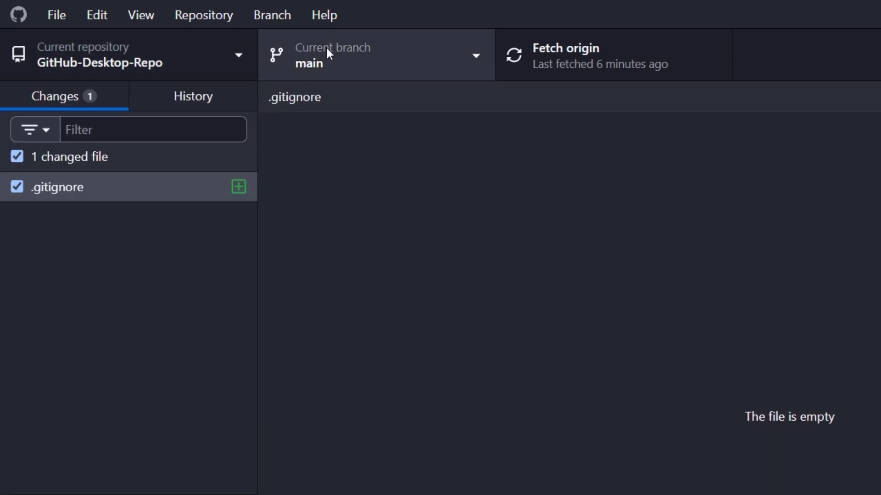
left_click(476, 58)
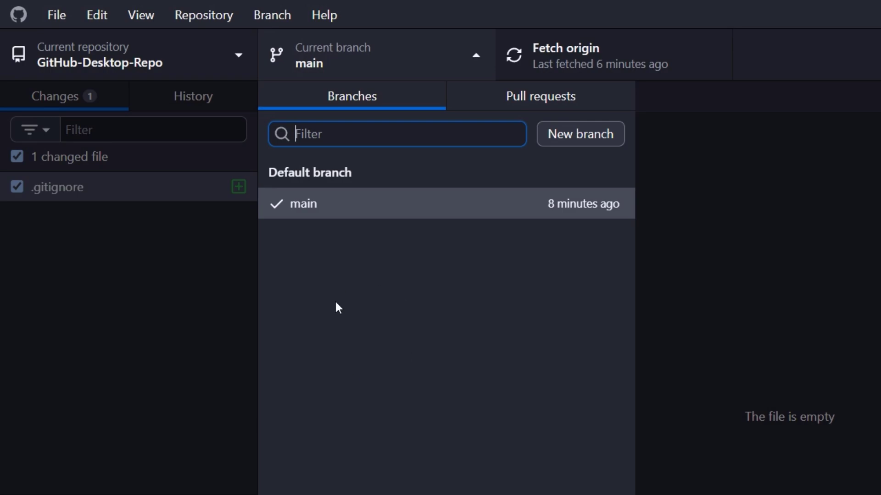
left_click(687, 183)
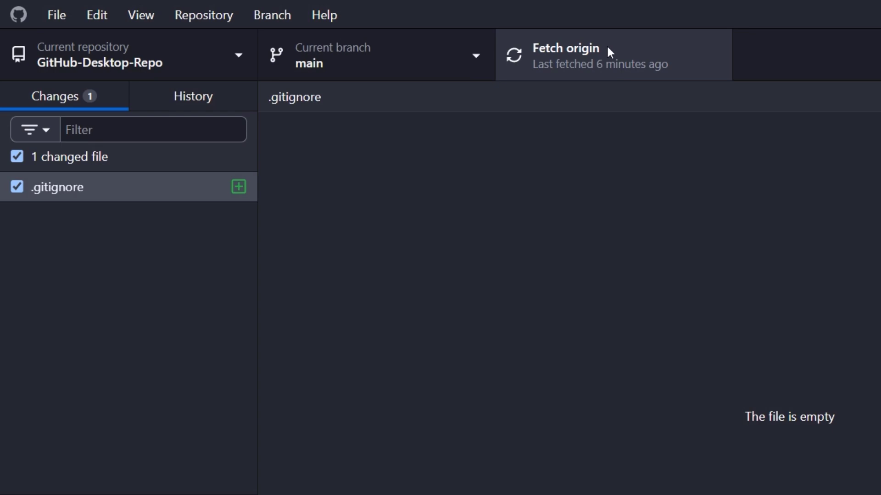
Step: Select the changed .gitignore file and exclude it from the commit
left_click(73, 191)
left_click(67, 166)
left_click(67, 190)
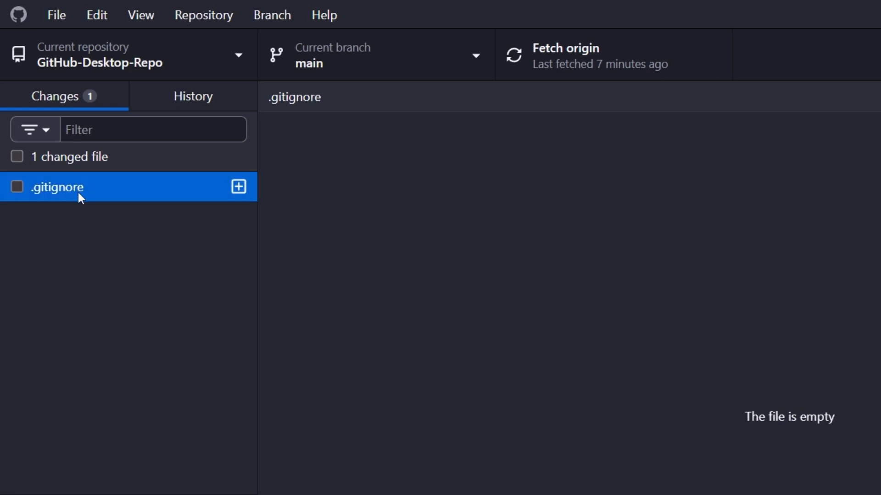
Step: Delete the .gitignore file from the repository in Visual Studio Code and return to GitHub Desktop
key("alt+Tab")
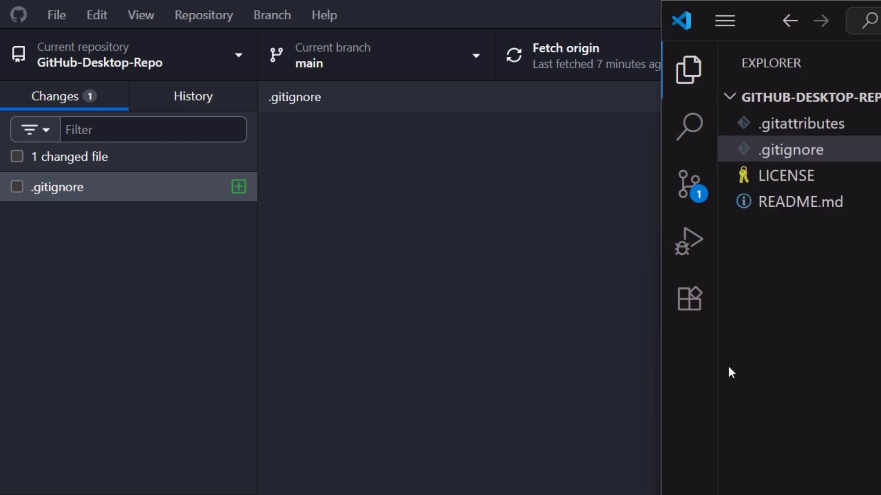
left_click(790, 152)
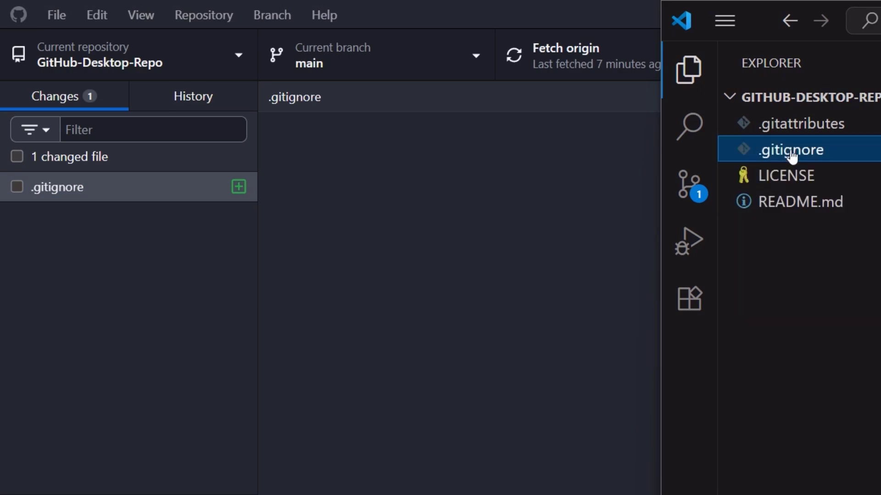
key("Delete")
left_click(595, 372)
left_click(665, 368)
left_click(324, 280)
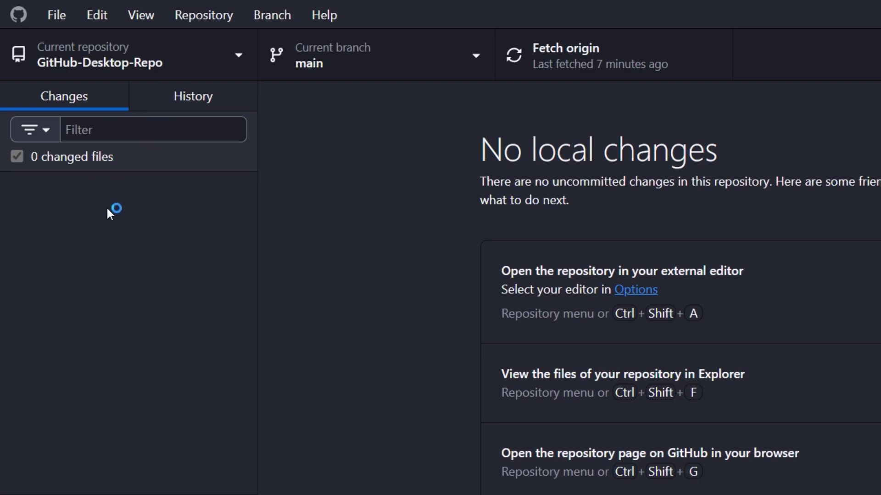
Step: Examine the Initial commit in the history, viewing the changes to LICENSE, README.md and .gitattributes
left_click(193, 97)
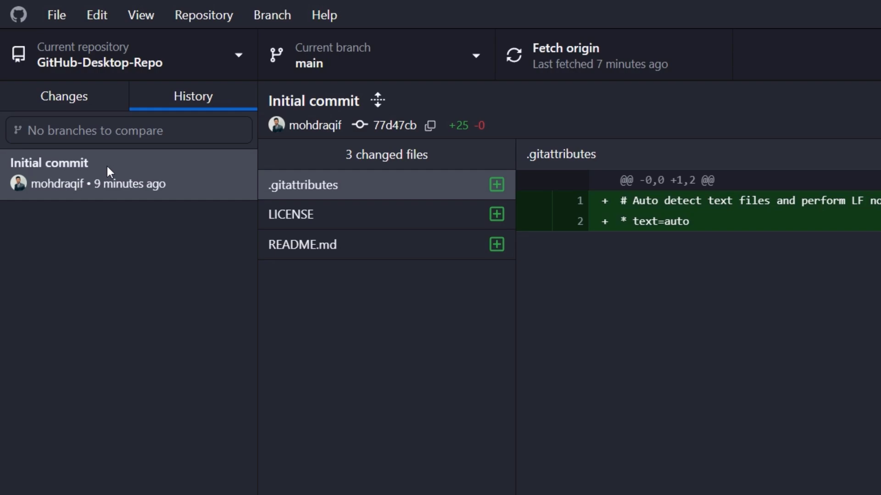
left_click(314, 220)
left_click(320, 246)
left_click(318, 186)
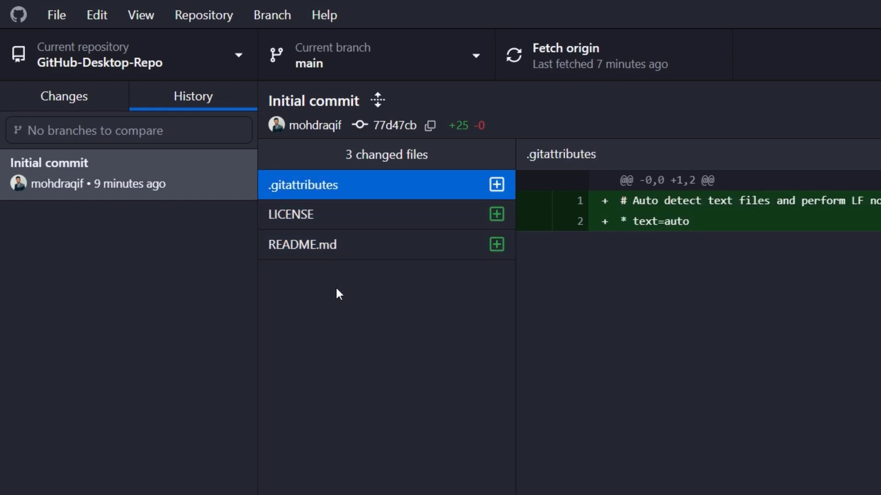
Step: Return to the uncommitted changes view and inspect the commit summary and description fields without entering anything
left_click(71, 95)
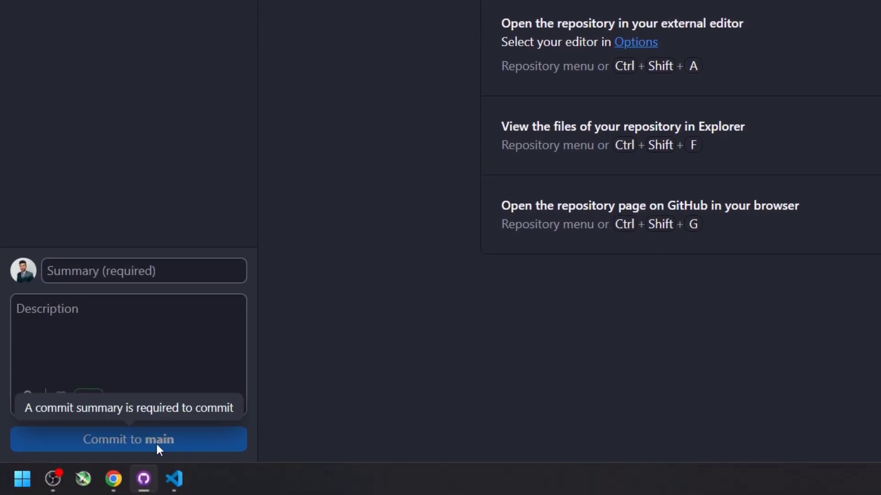
left_click(142, 325)
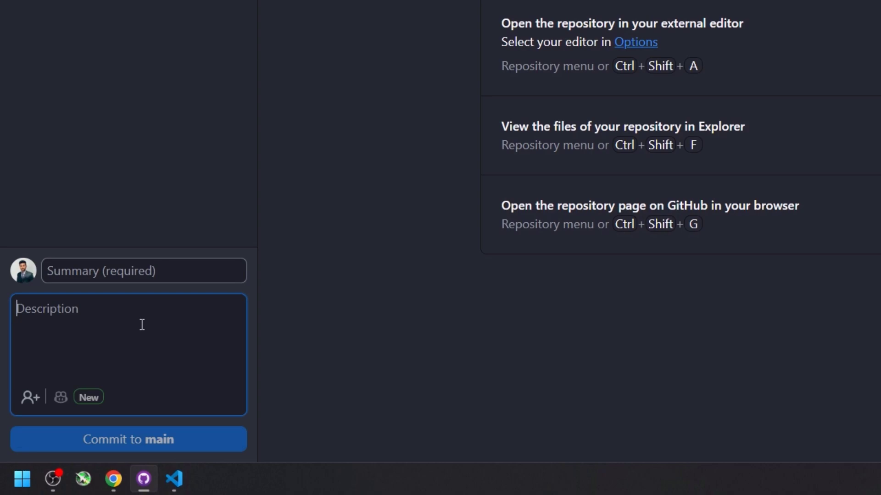
left_click(131, 270)
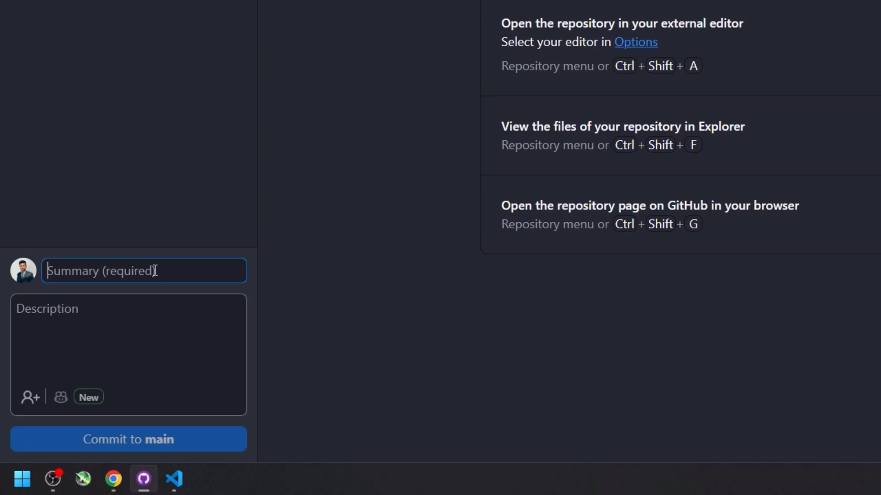
left_click(122, 321)
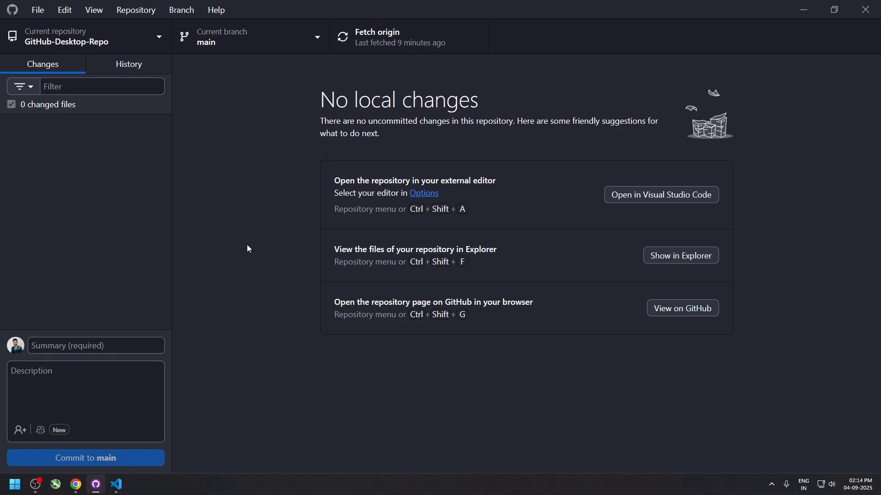
Step: Switch to Visual Studio Code and create a new file named Demo.md in the GitHub-Desktop-Repo folder
left_click(117, 484)
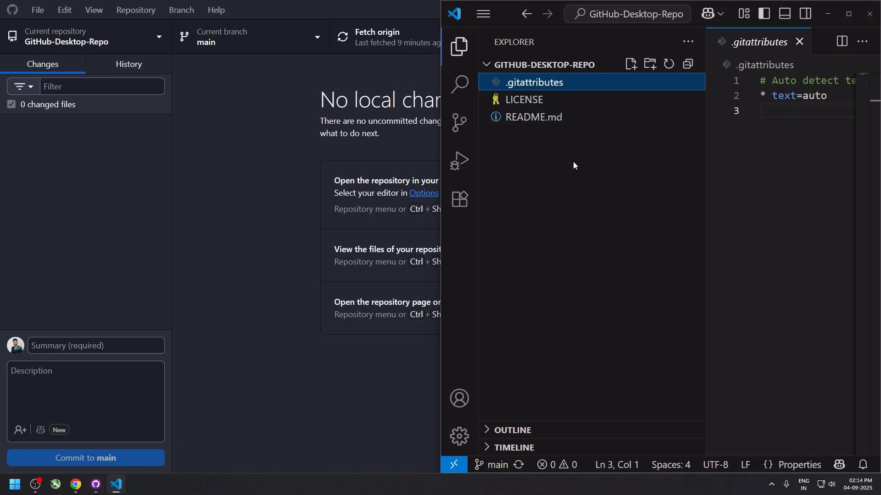
left_click(630, 64)
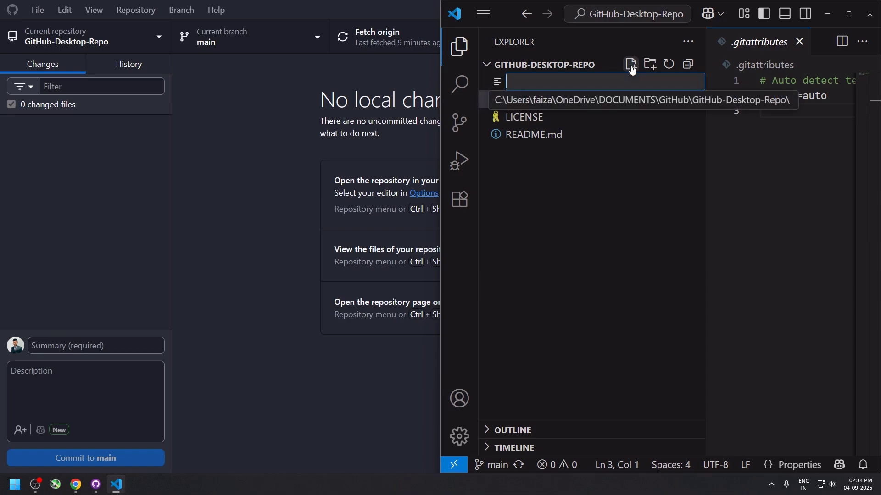
type("Demo")
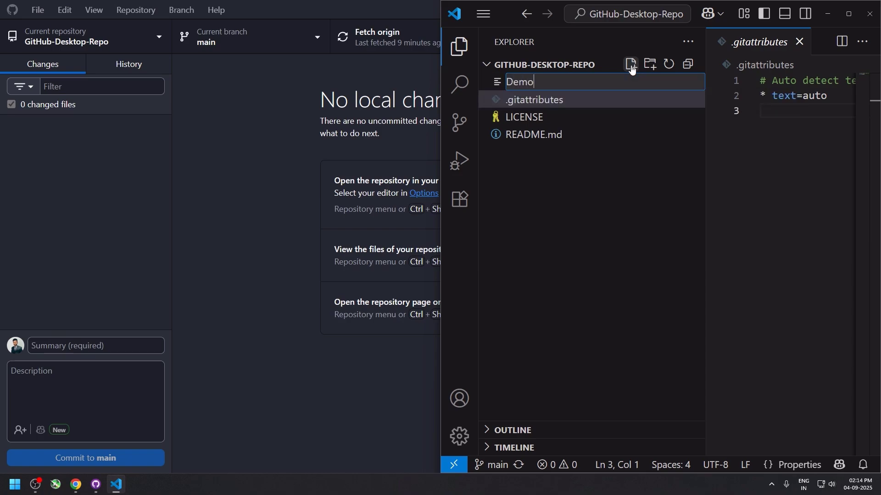
type(".md")
key("Return")
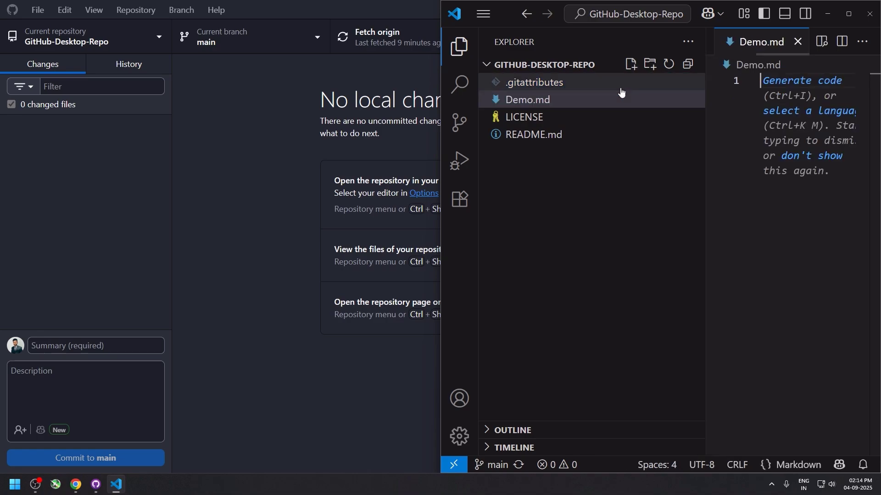
Step: Hide the file explorer, close .gitattributes, and save Demo.md with the text "This is a repo demo."
key("ctrl+b")
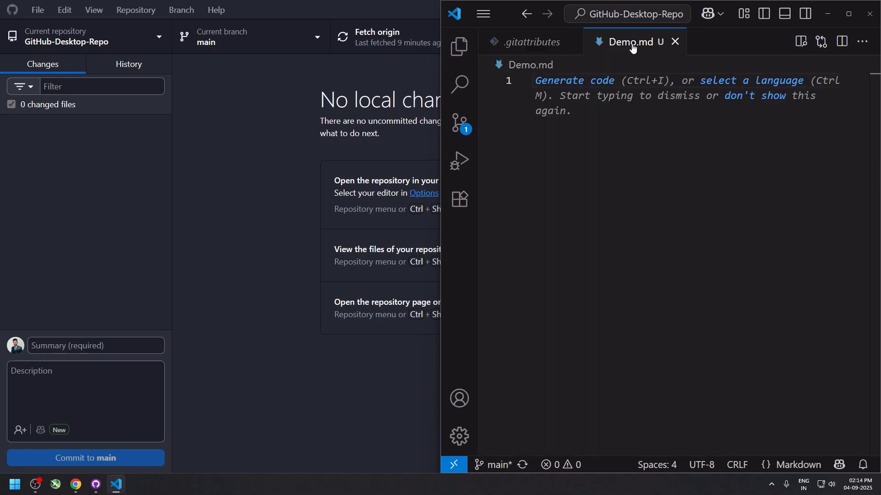
left_click(573, 42)
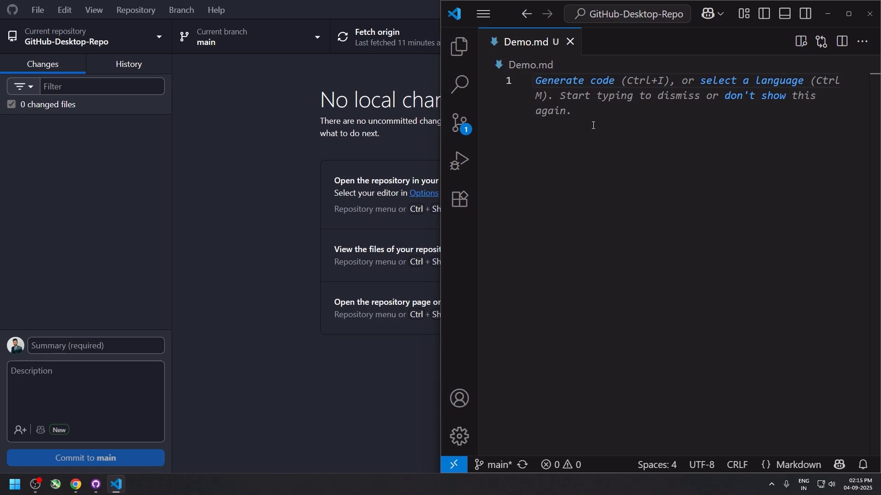
type("This is a")
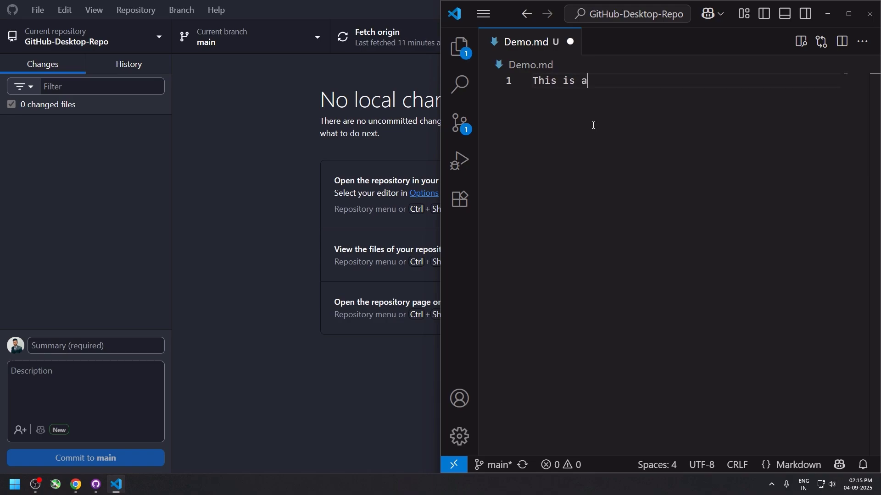
type(" repo demo.")
key("ctrl+s")
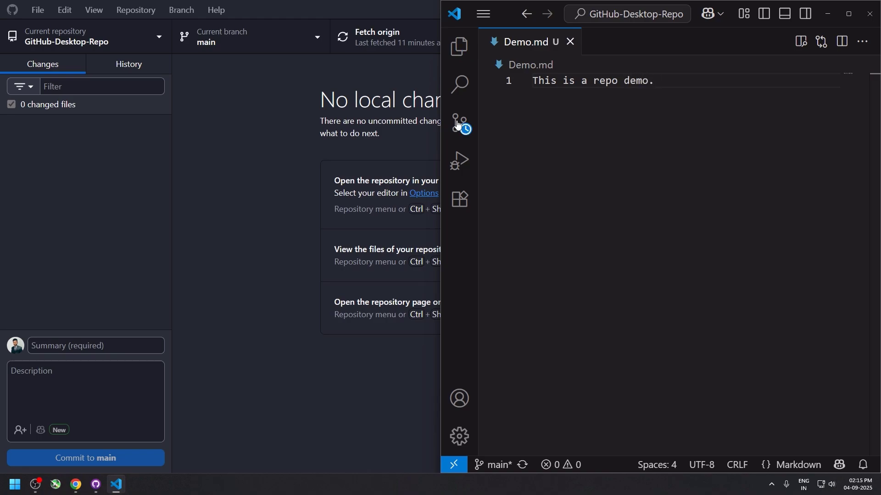
Step: Switch to GitHub Desktop and inspect the Demo.md diff, highlighting its line-range header
left_click(272, 116)
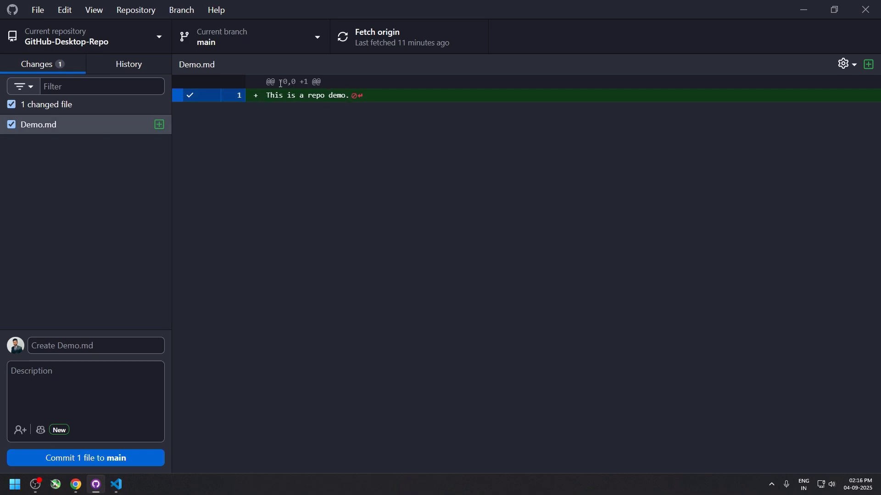
left_click_drag(279, 81, 307, 83)
left_click(286, 136)
Step: Enlarge the GitHub Desktop interface and tile its window beside Visual Studio Code, giving it slightly more than half the width
key("ctrl+equal")
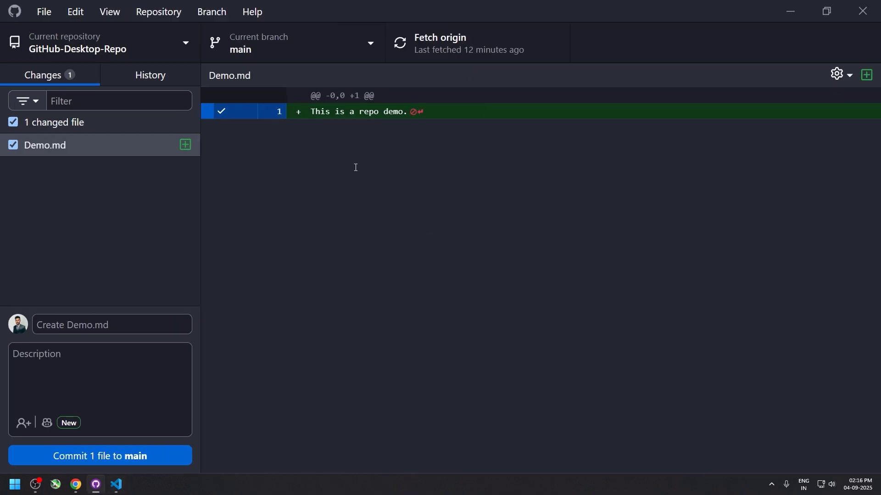
key("super+Left")
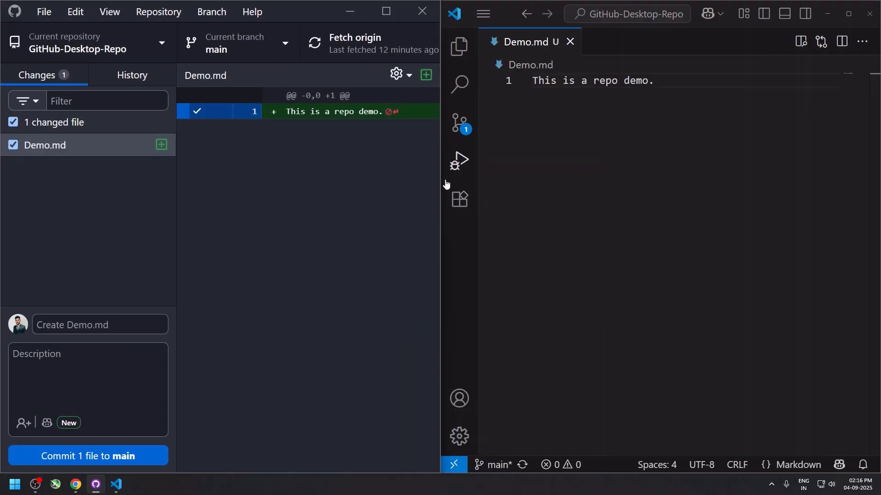
mouse_move(441, 183)
left_click_drag(473, 183, 494, 190)
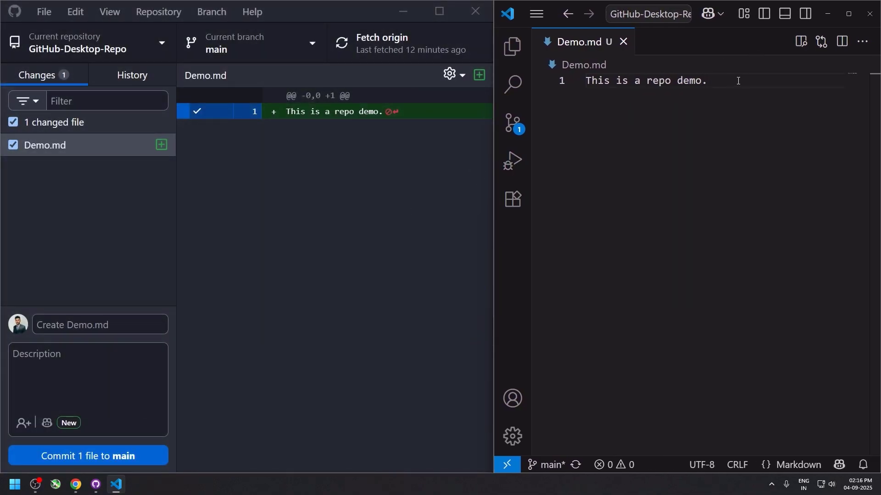
Step: Replace "repo" with "github desktop" in the first line of Demo.md, save it, and check the changed words in the diff
double_click(657, 82)
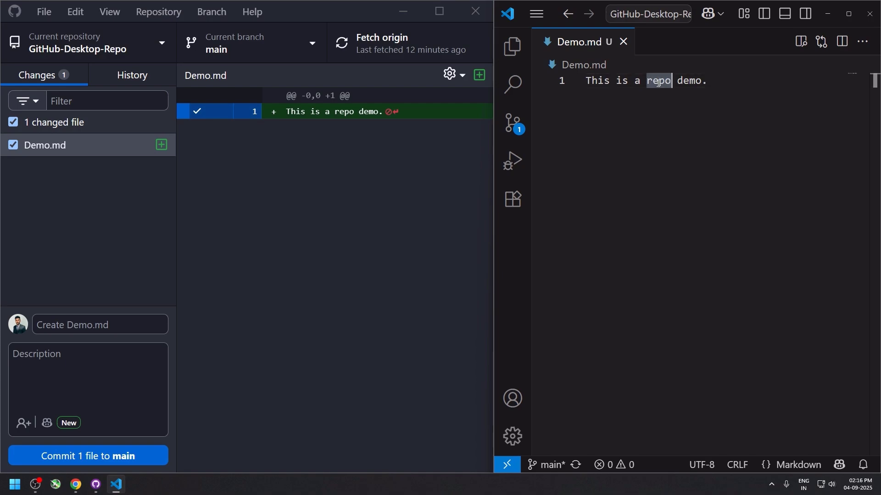
type("github de")
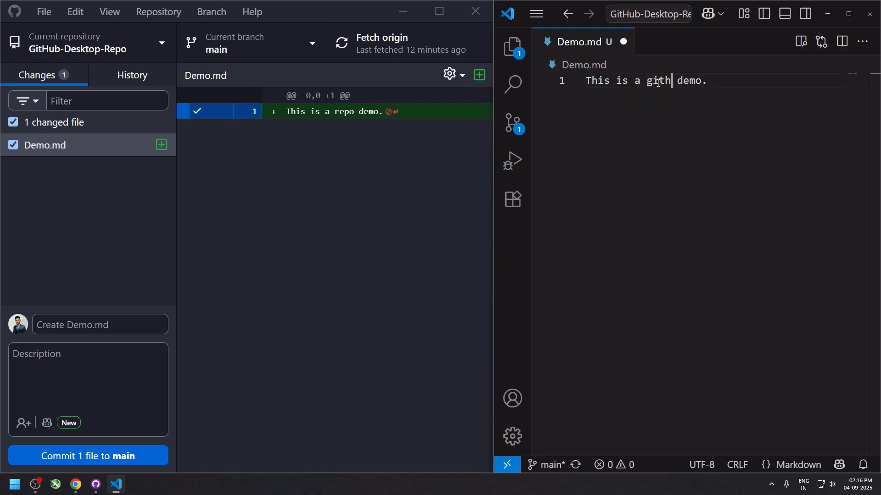
type("sktop")
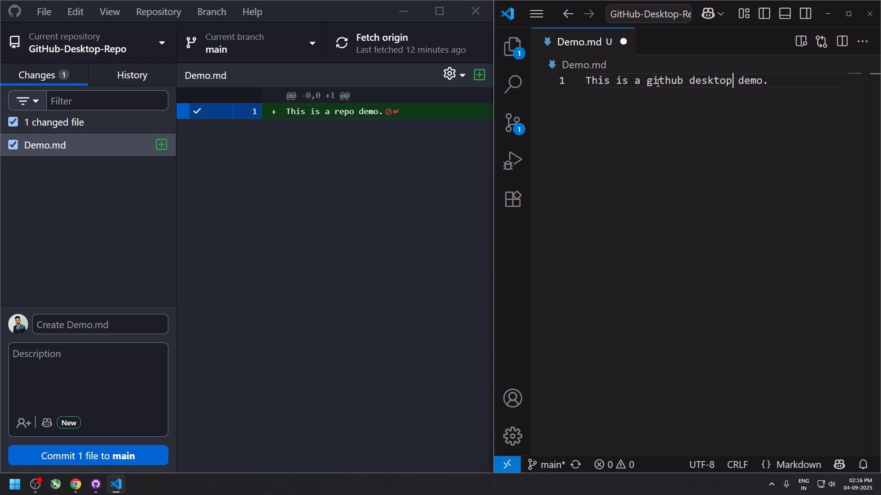
key("ctrl+s")
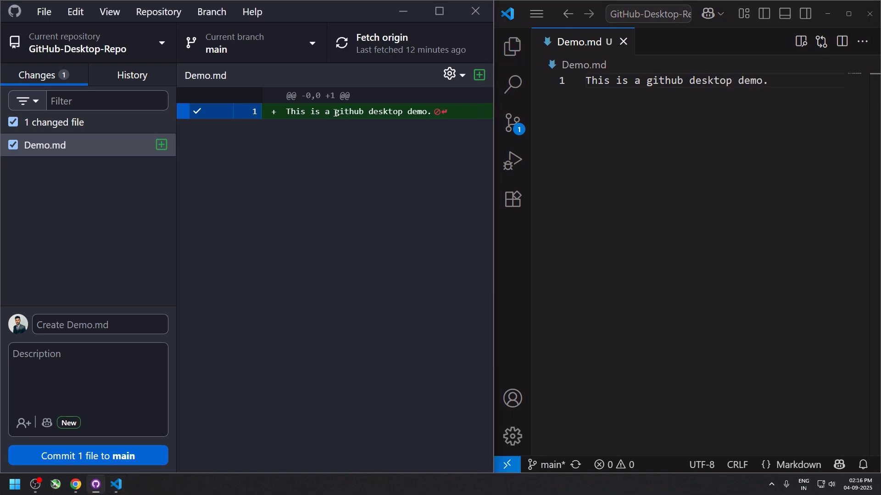
left_click_drag(335, 113, 404, 113)
left_click(397, 130)
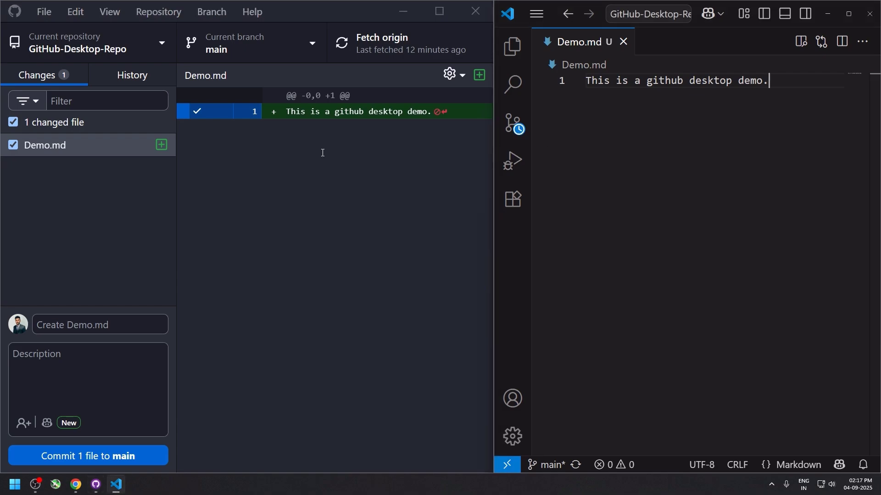
Step: Add "This is a new line in the md file." as line 3 of Demo.md and save the file
left_click(774, 81)
key("Return")
key("Return")
type("This is a n")
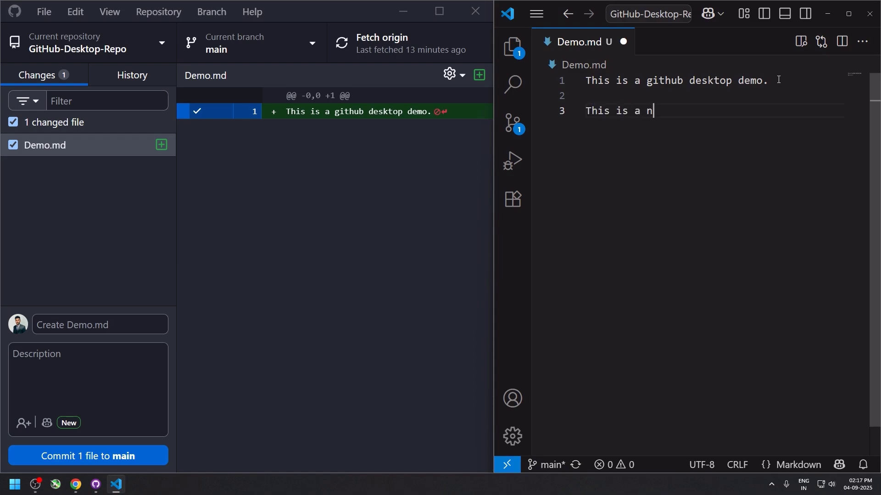
type("ew line in the md fi")
type("le.")
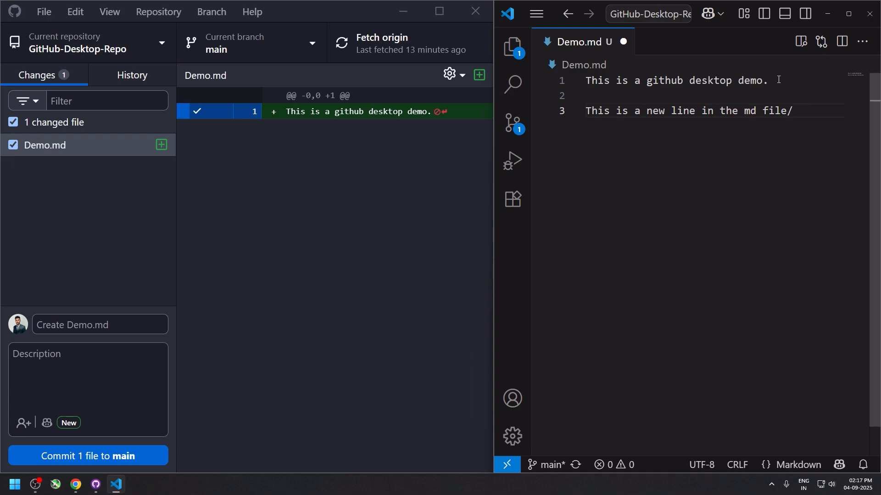
key("ctrl+s")
Step: Duplicate the third line of Demo.md onto line 5, leaving a blank line between them, and save
key("shift+Home")
key("ctrl+c")
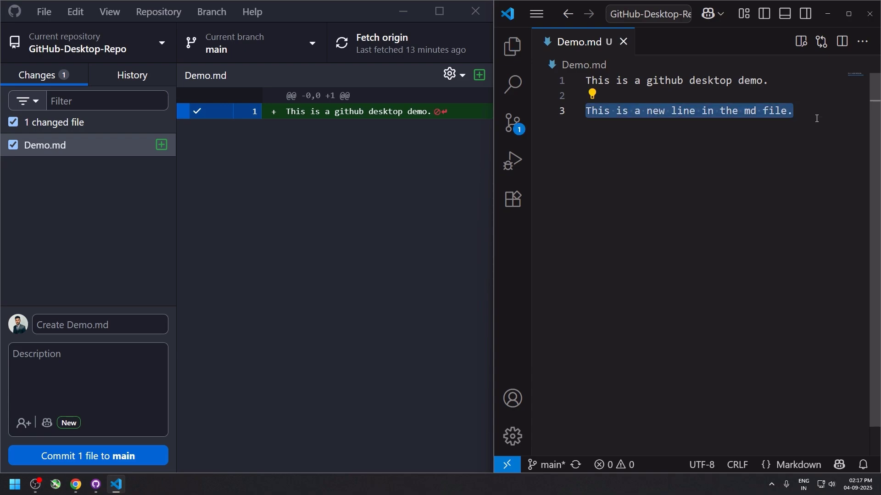
key("End")
key("Return")
key("Return")
key("ctrl+v")
key("ctrl+s")
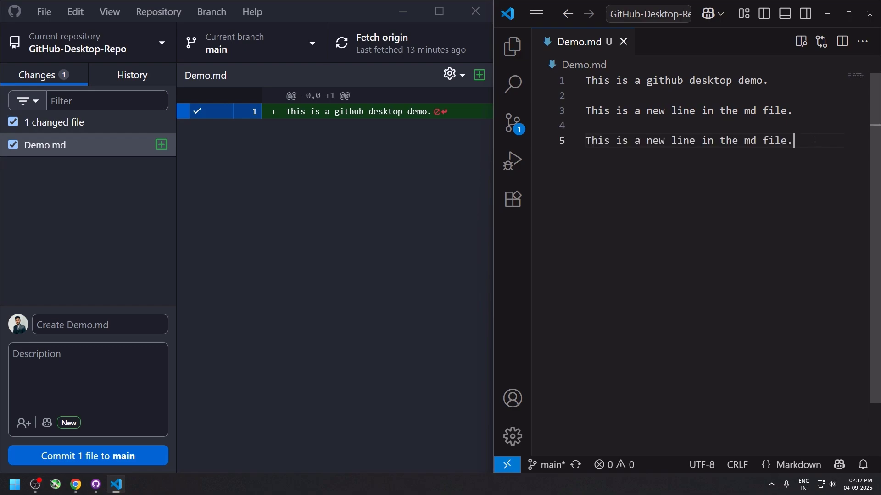
Step: Replace "new" with "another" in line 5 of Demo.md and save the file
double_click(654, 142)
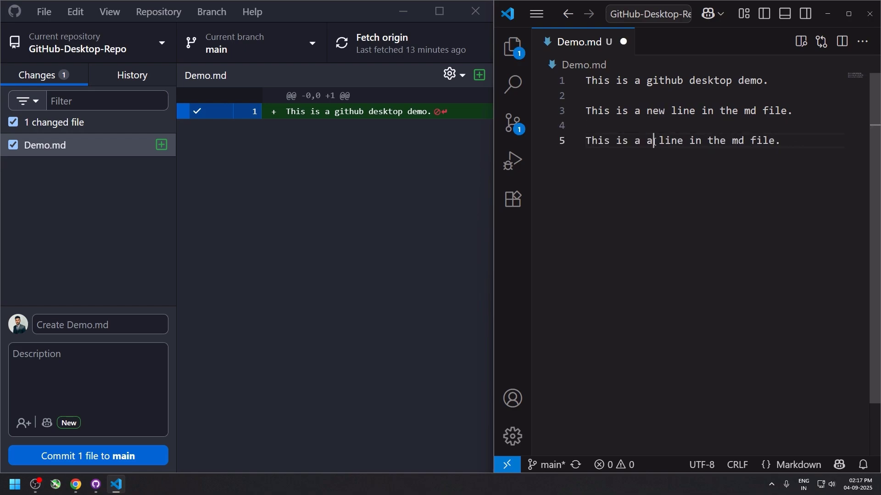
type("abn")
key("BackSpace")
key("BackSpace")
key("BackSpace")
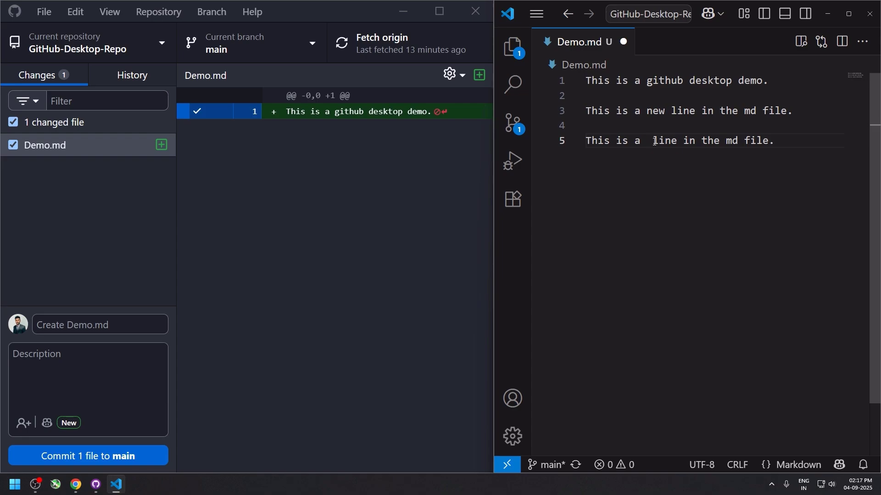
type("another")
key("ctrl+s")
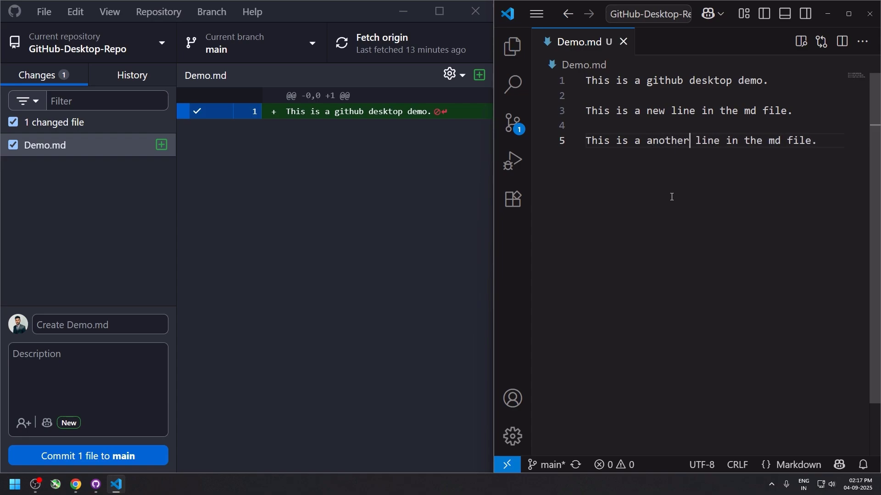
left_click(626, 184)
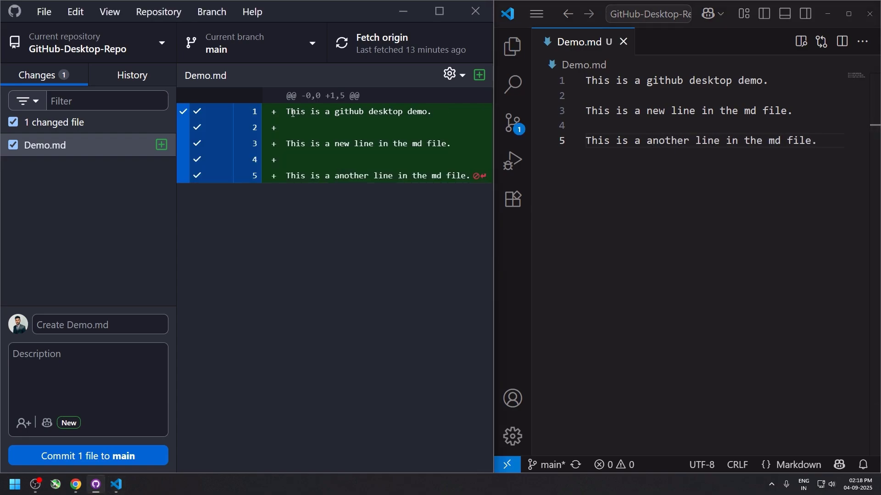
Step: Examine the added lines and the line-range header in the Demo.md diff against the file in the editor
left_click_drag(286, 112, 469, 177)
left_click(432, 208)
left_click_drag(345, 96, 325, 96)
left_click(331, 229)
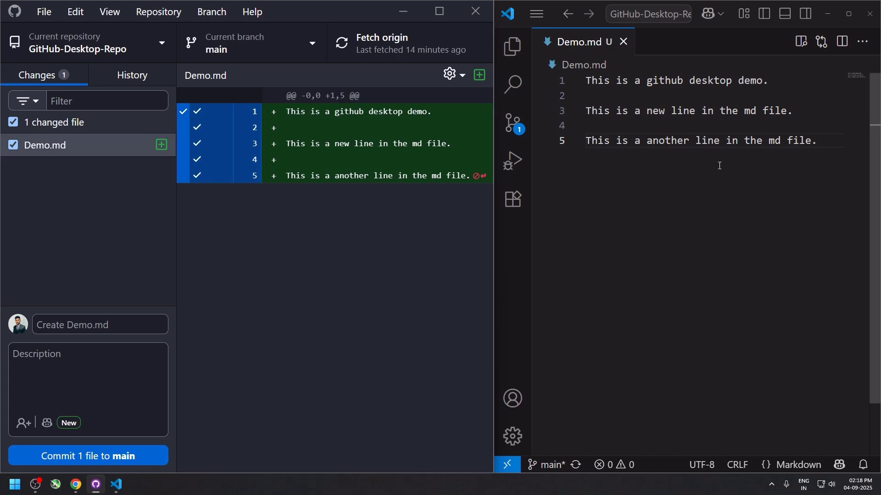
left_click(834, 141)
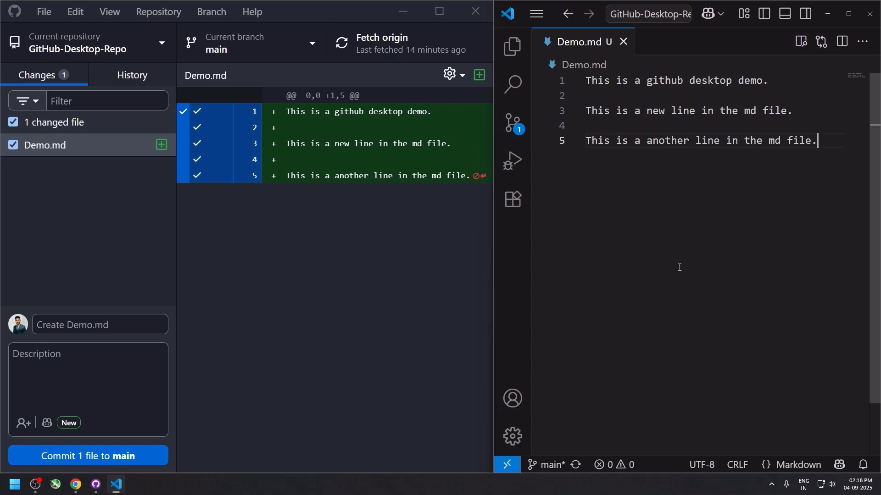
Step: Enter "add Demo.md file" as the commit summary and leave the description empty
left_click(97, 325)
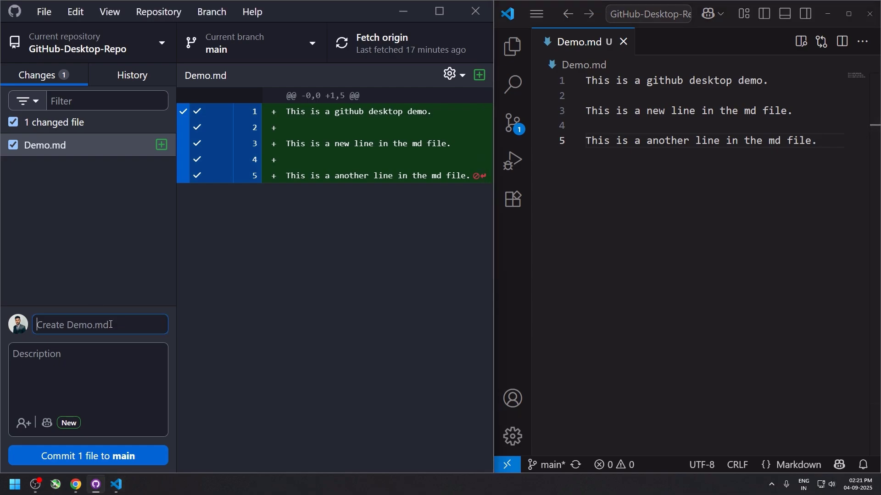
left_click(96, 360)
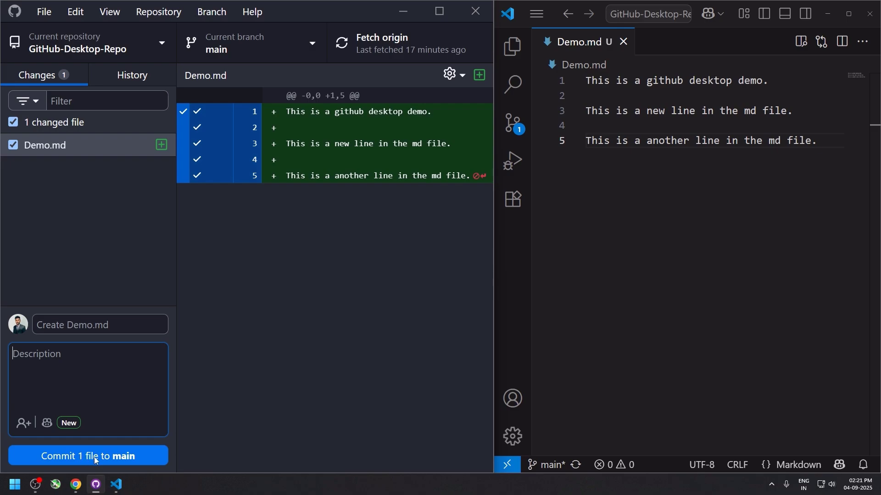
left_click(90, 331)
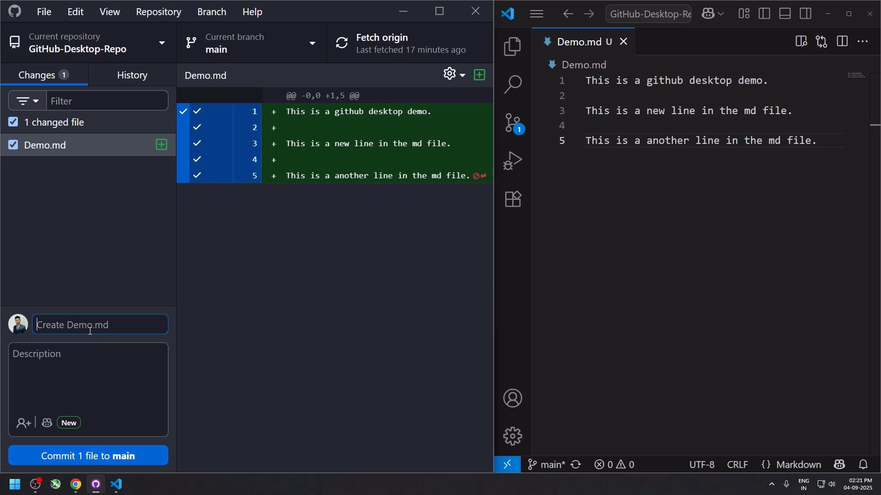
type("add Demo.md file")
left_click(96, 360)
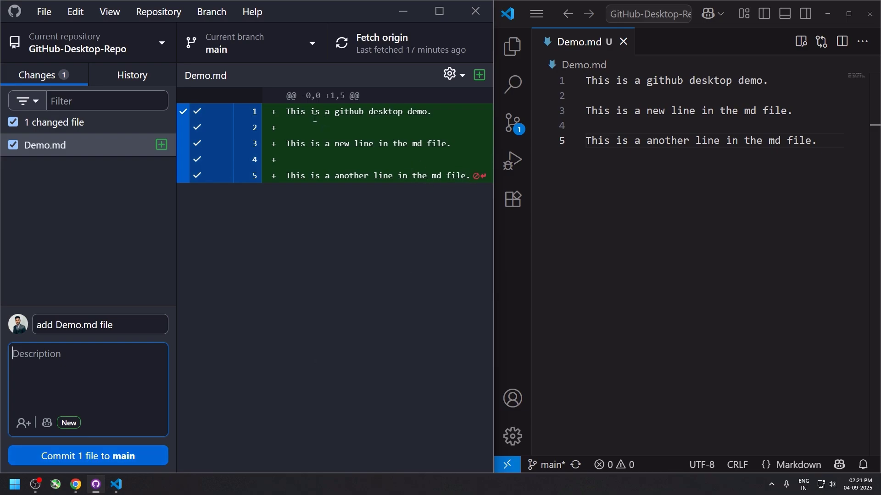
Step: Commit Demo.md to the main branch and push the commit to origin
left_click(59, 149)
left_click(87, 458)
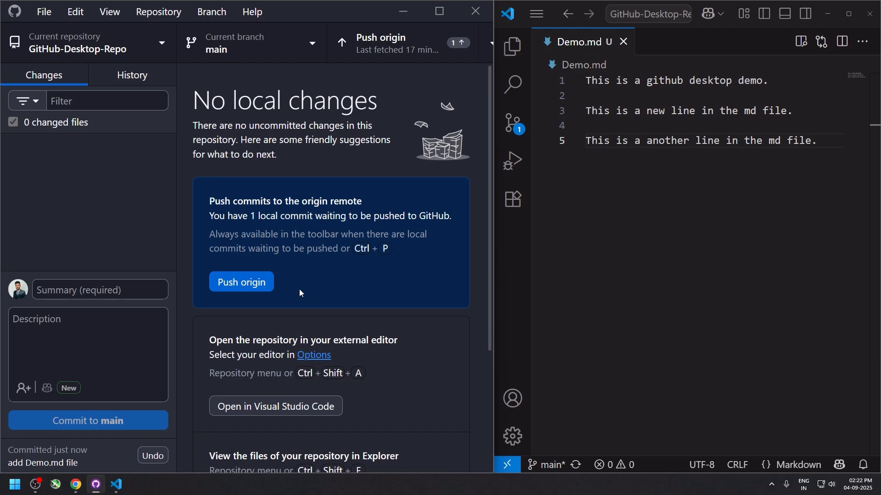
left_click(57, 290)
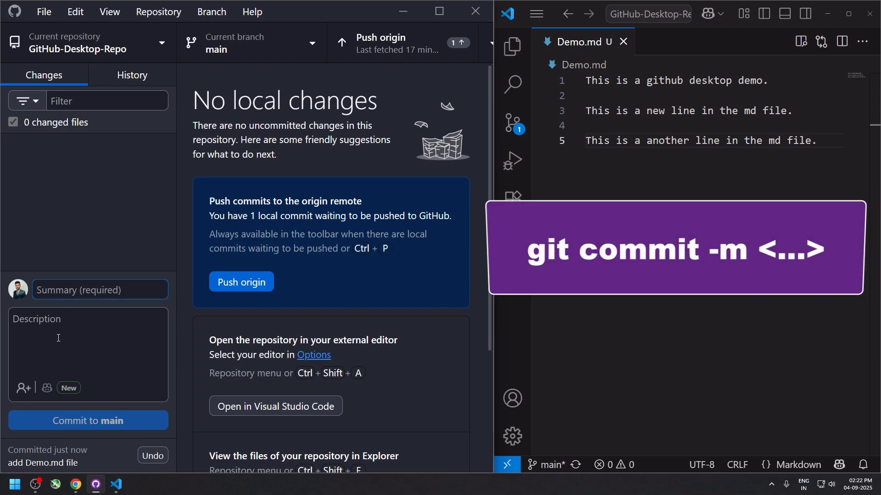
left_click(239, 284)
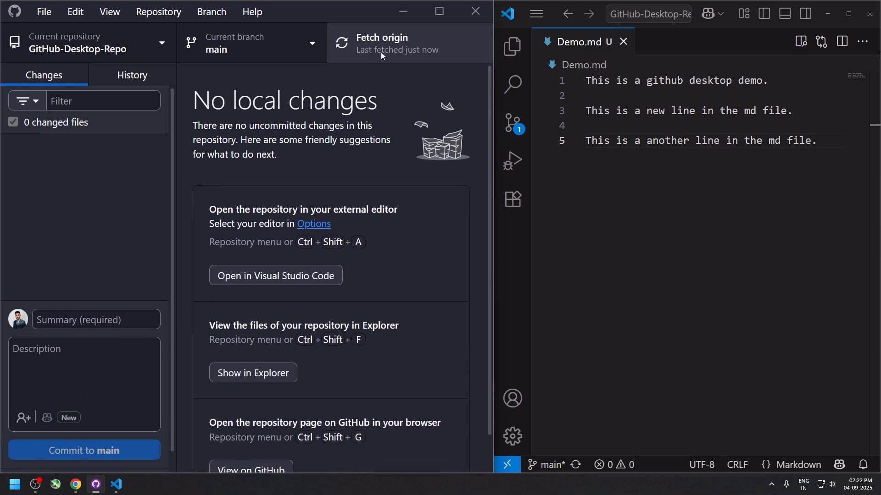
Step: Refresh the repository page on GitHub in Chrome, view the "add Demo.md file" commit from the commit list, and return to GitHub Desktop
left_click(76, 487)
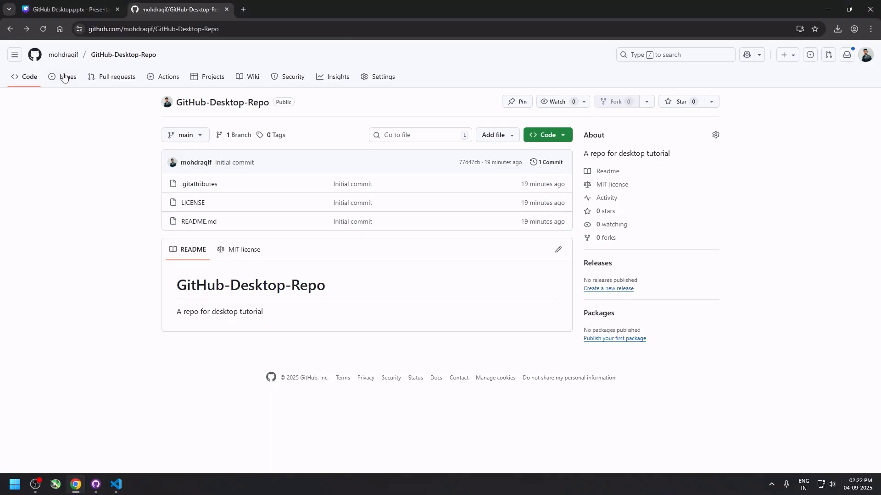
left_click(43, 29)
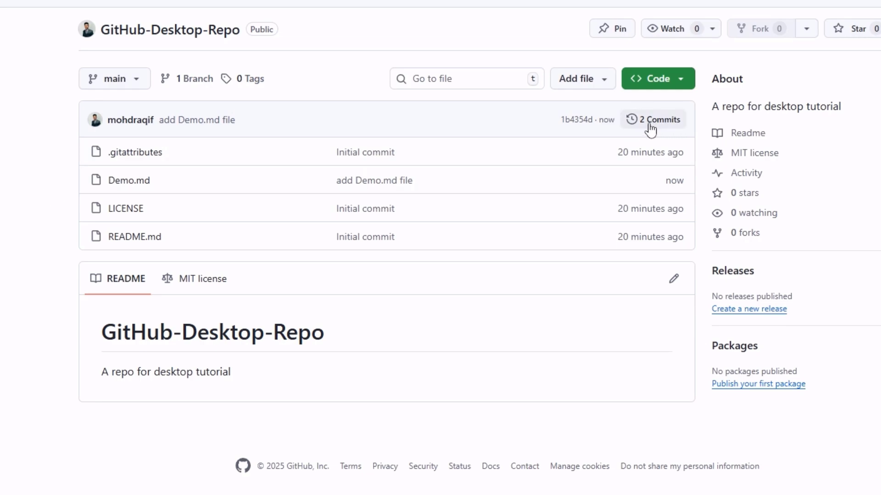
mouse_move(188, 126)
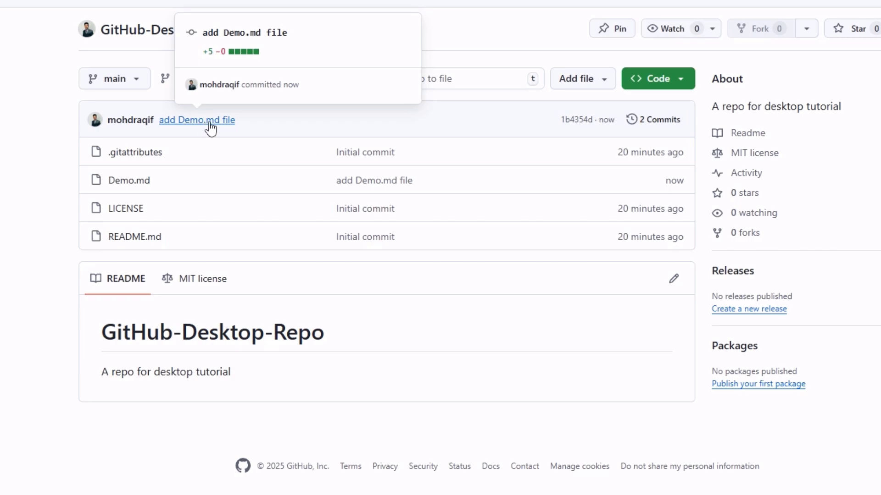
left_click(641, 124)
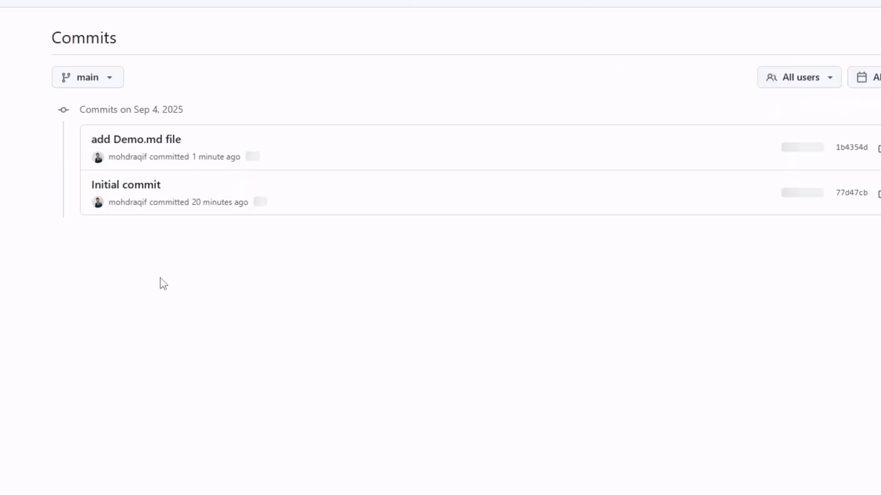
left_click(134, 146)
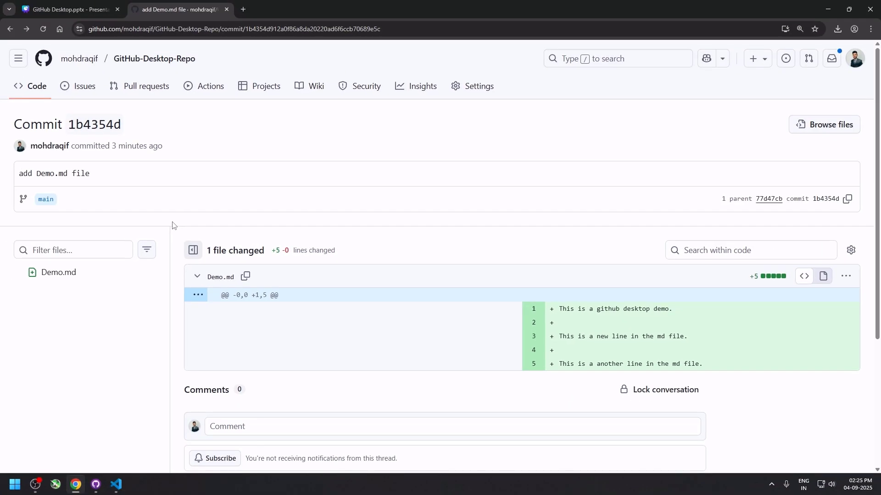
left_click(96, 486)
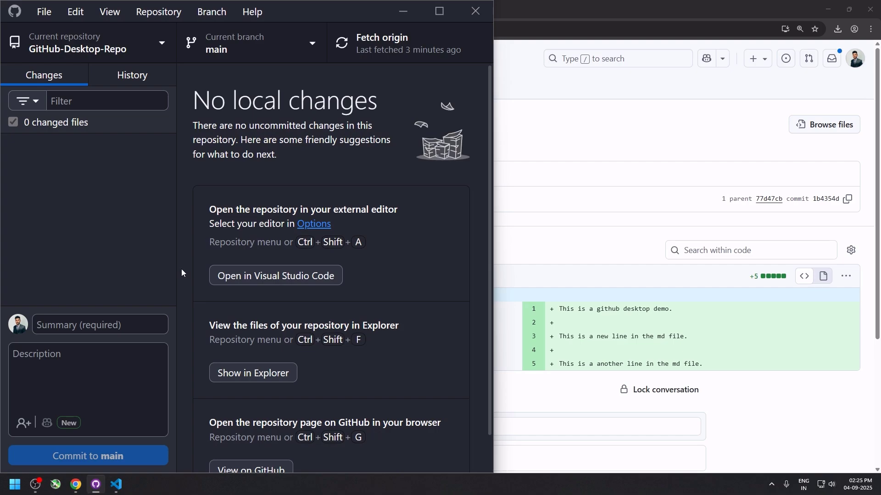